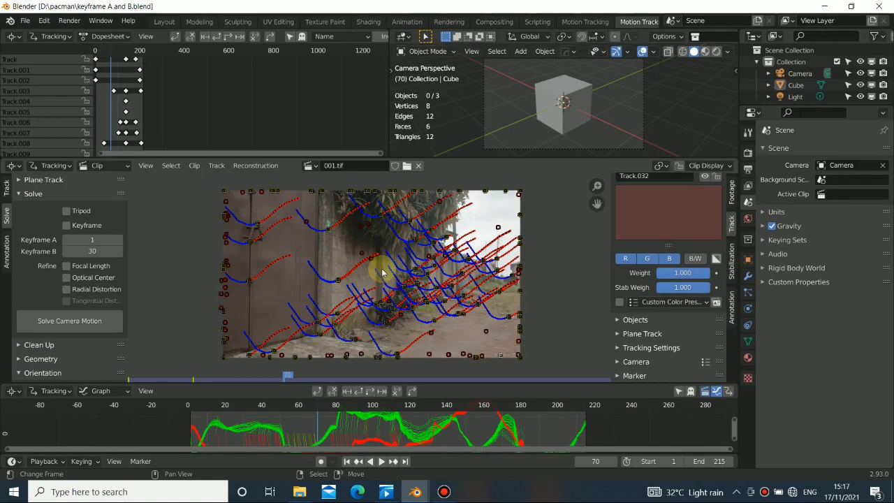
Examine the tracked marker paths on the gate, wall and ground in the footage at frame 70
scroll(195, 336, "up", 1)
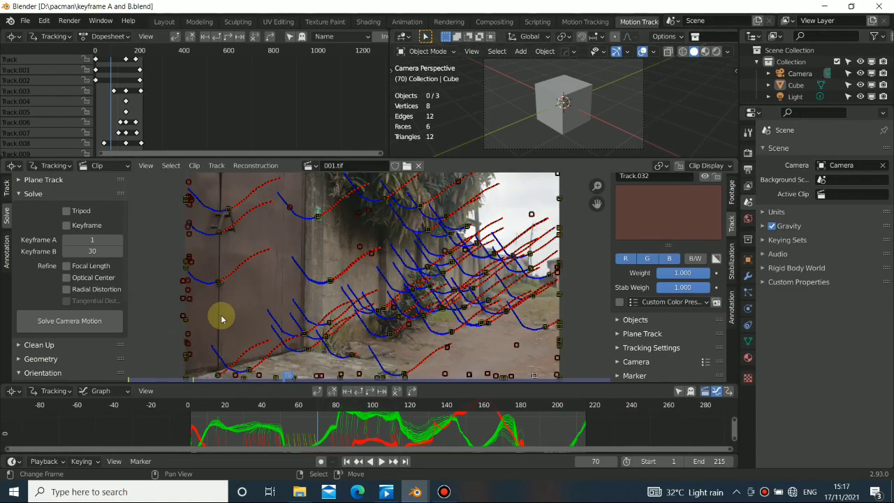
scroll(307, 265, "up", 2)
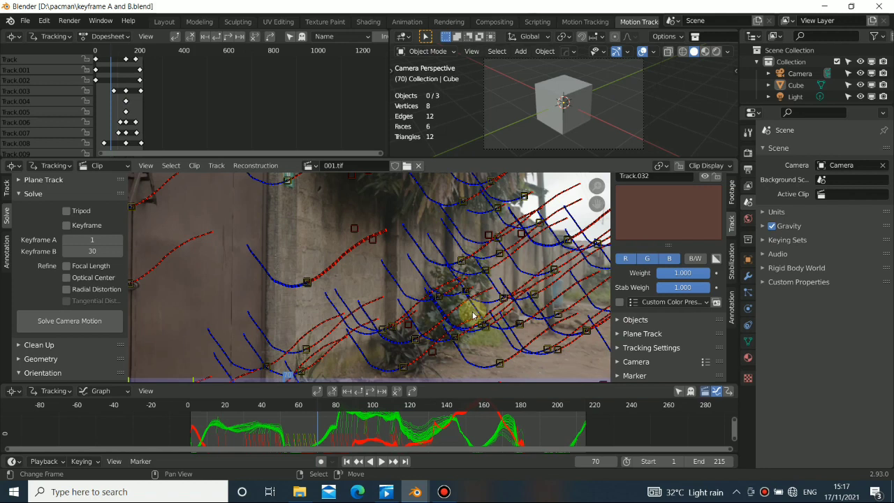
middle_click_drag(466, 317, 424, 280)
scroll(340, 255, "down", 2)
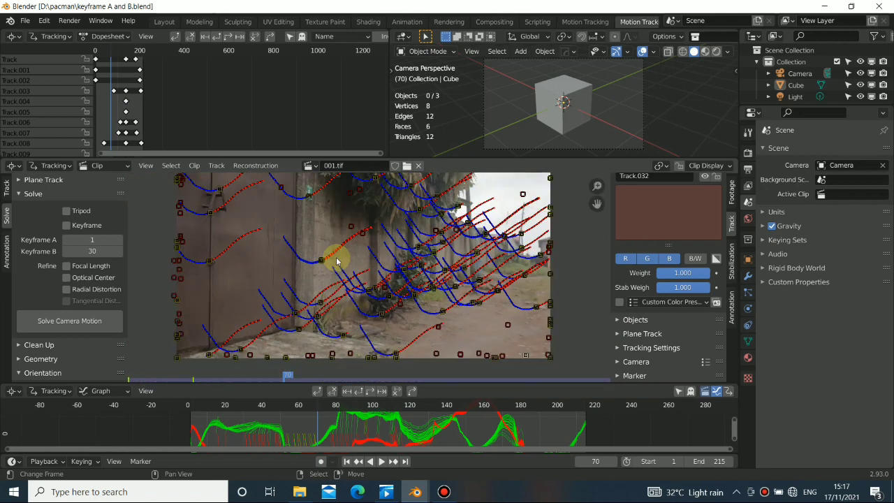
middle_click_drag(273, 265, 345, 274)
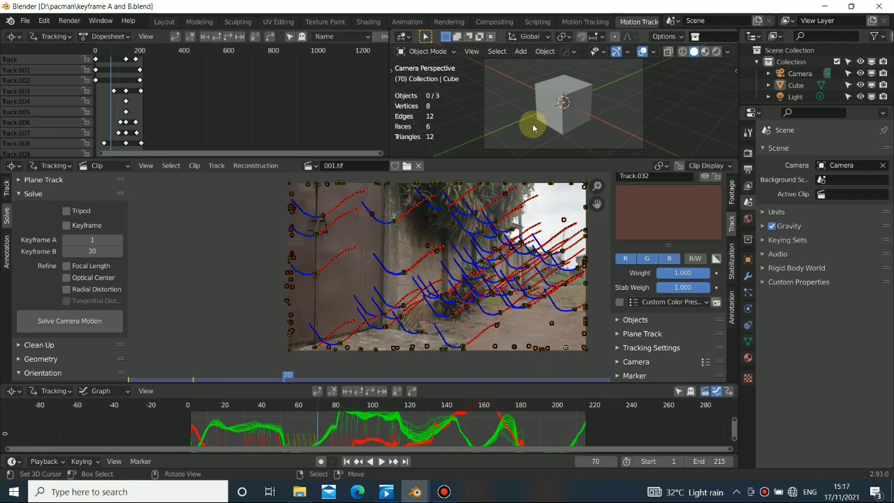
middle_click_drag(413, 258, 384, 273)
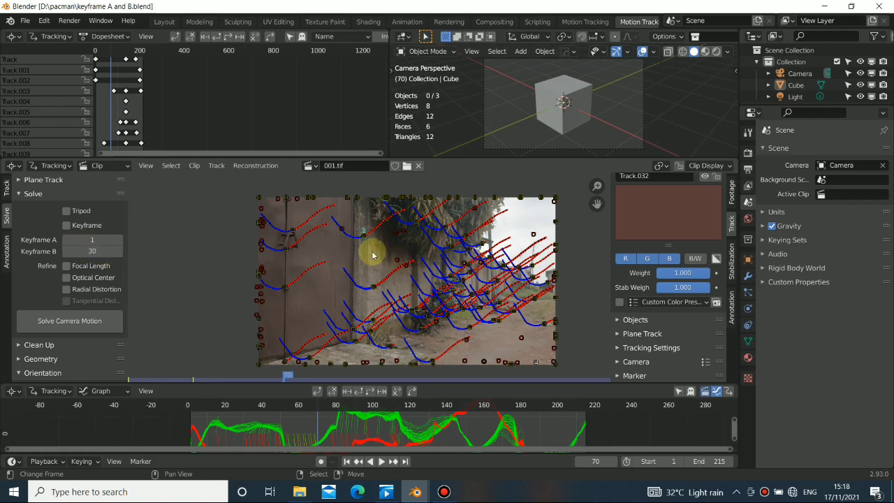
middle_click_drag(427, 285, 402, 275)
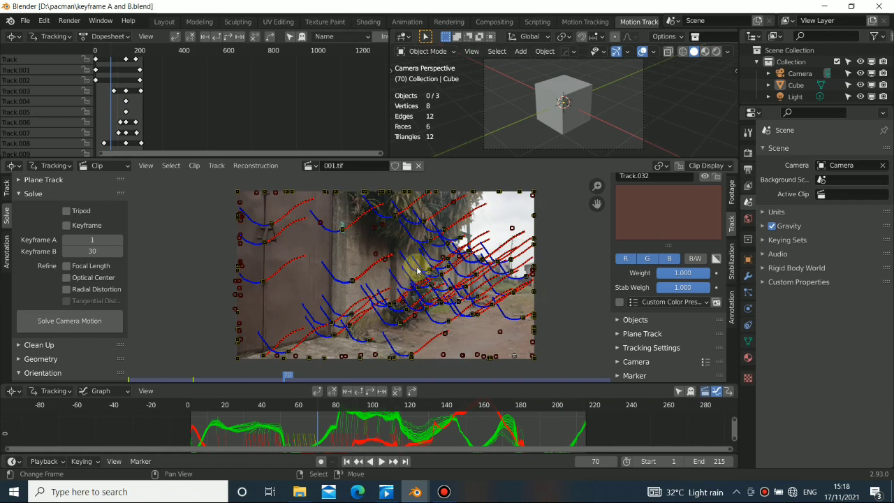
scroll(385, 267, "up", 2)
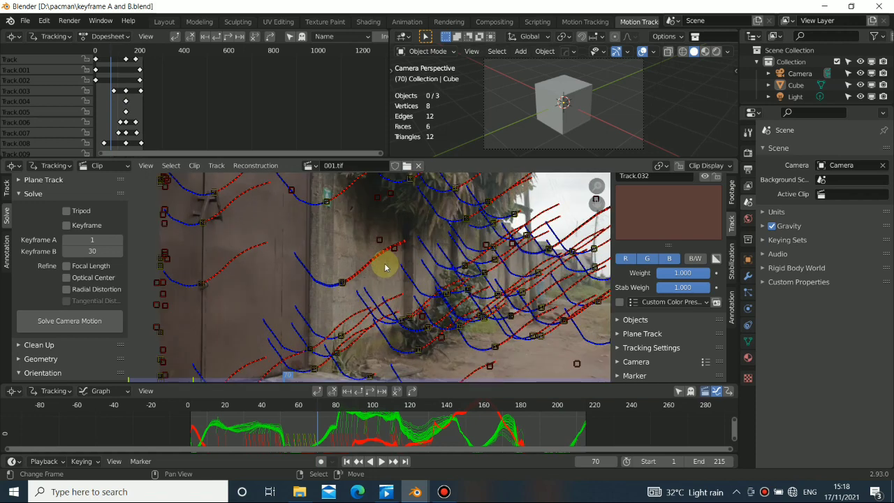
scroll(385, 267, "down", 3)
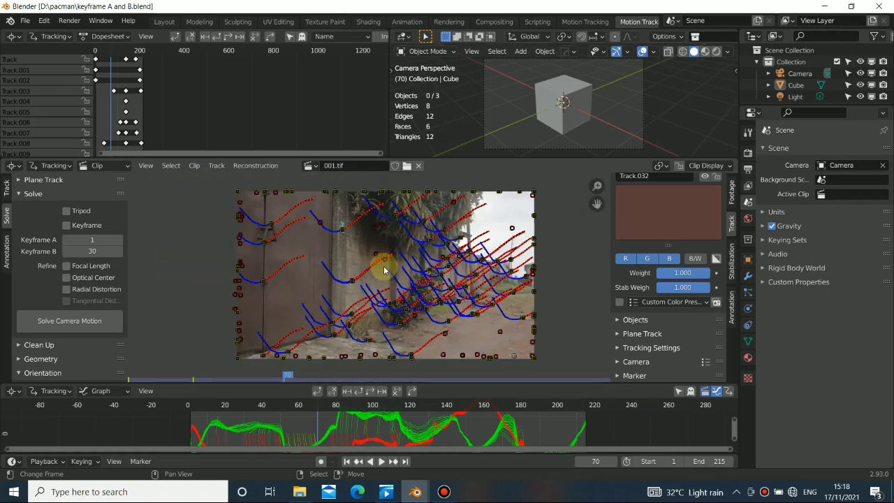
Scrub the footage to frame 115 and inspect the marker paths along the dirt road up close
left_click_drag(333, 417, 400, 421)
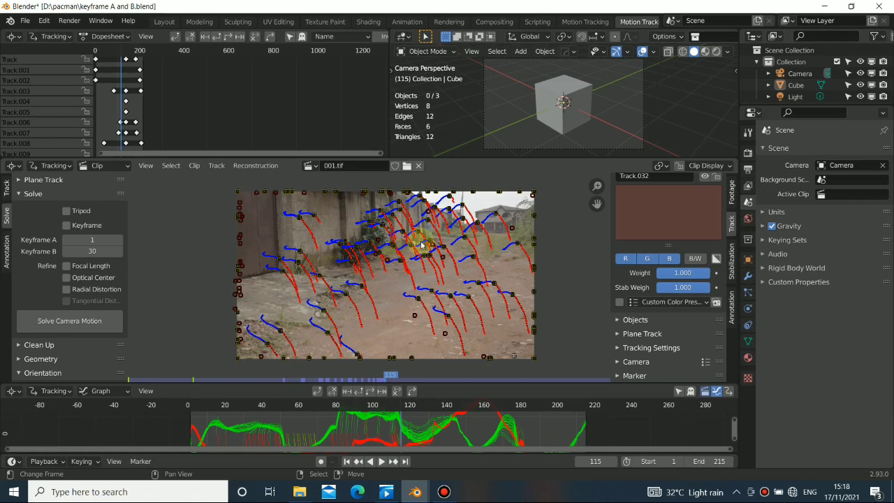
scroll(329, 261, "up", 4)
middle_click_drag(313, 266, 379, 296)
scroll(426, 267, "down", 6)
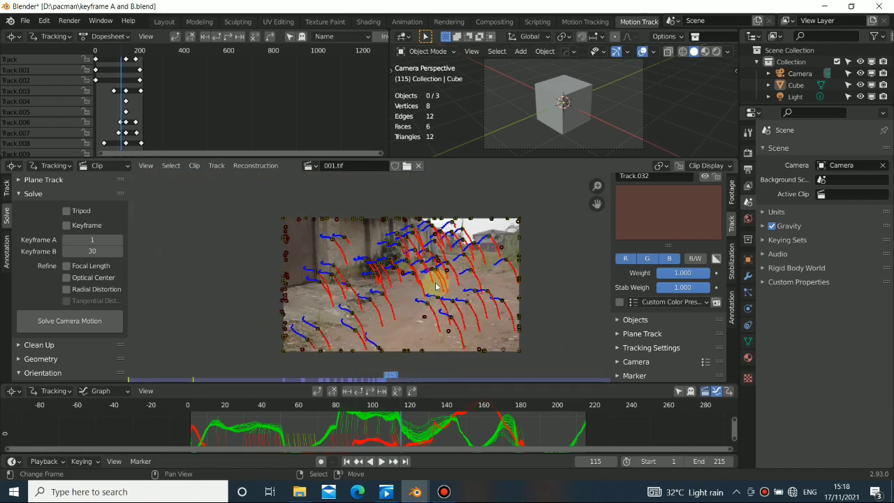
scroll(435, 286, "up", 2)
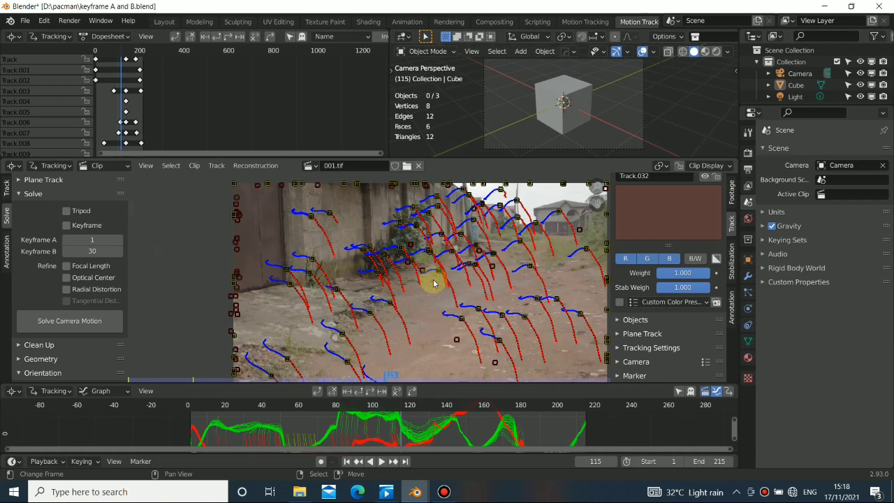
mouse_move(434, 280)
middle_mouse_down()
mouse_move(404, 278)
mouse_move(420, 279)
middle_mouse_up()
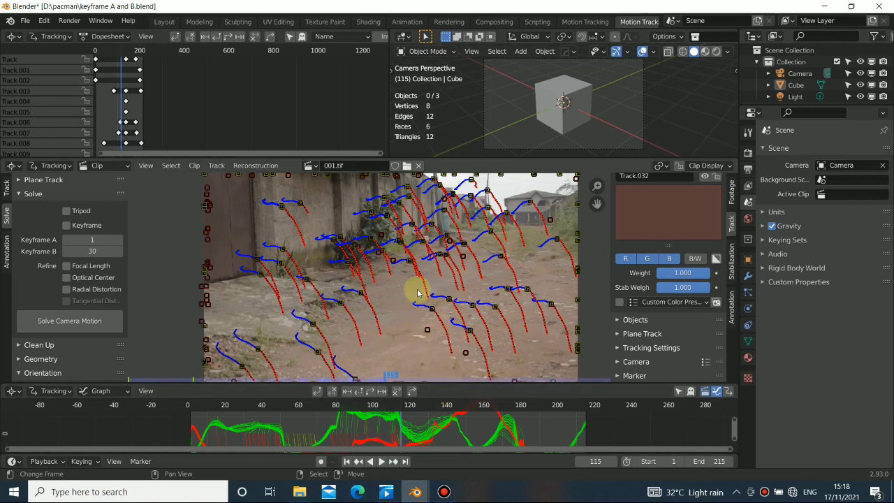
scroll(259, 246, "up", 5)
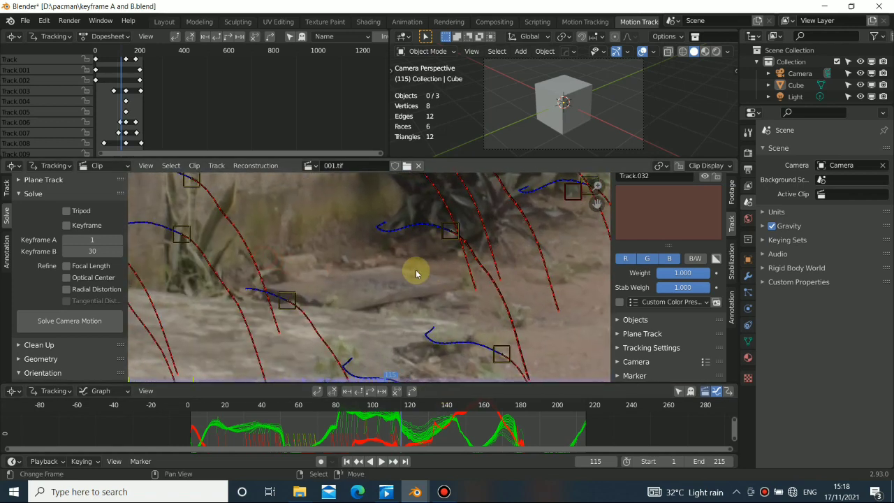
scroll(412, 274, "right", 2, "ctrl")
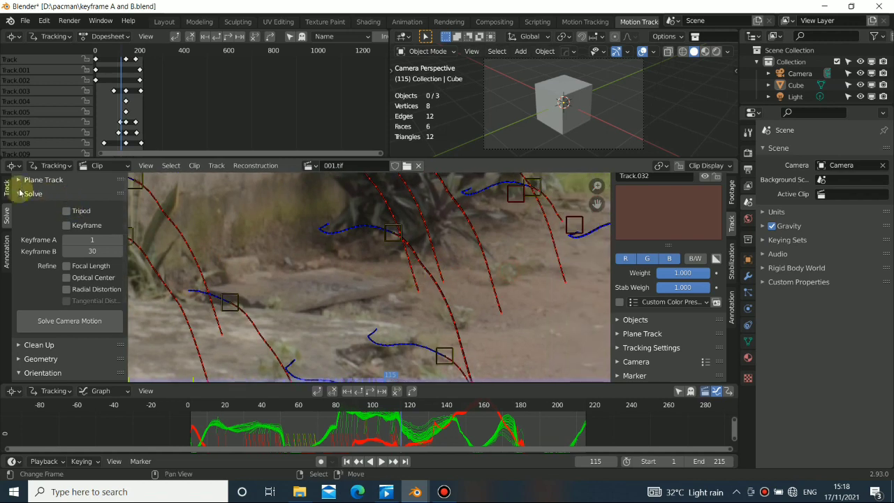
Show the marker and tracking settings, check the marker coverage across the image, and scrub through the clip to frame 51
left_click(6, 187)
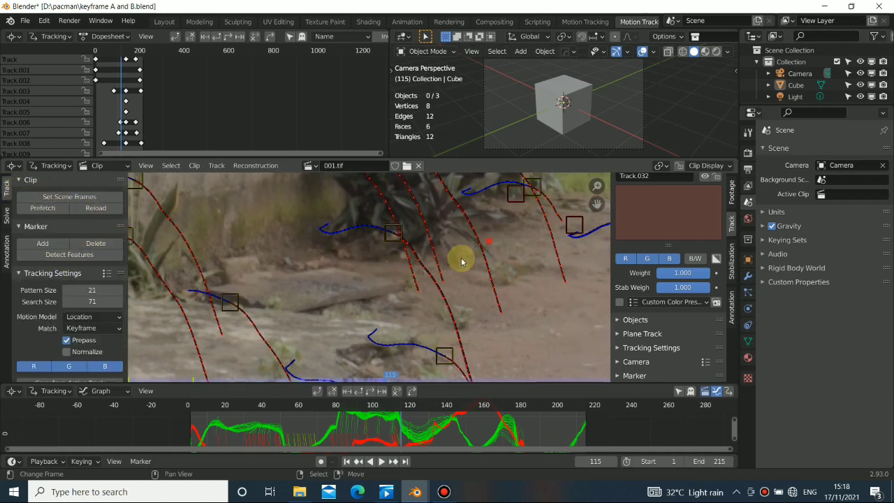
scroll(419, 315, "down", 3)
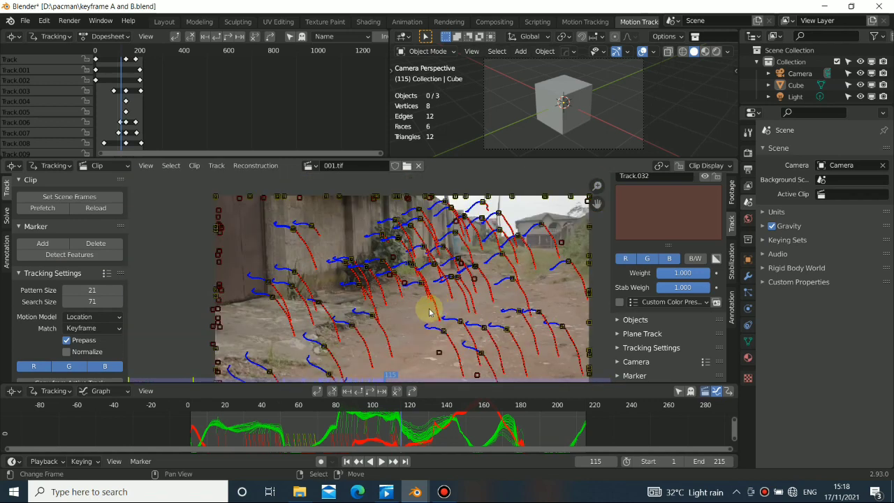
scroll(423, 314, "down", 2)
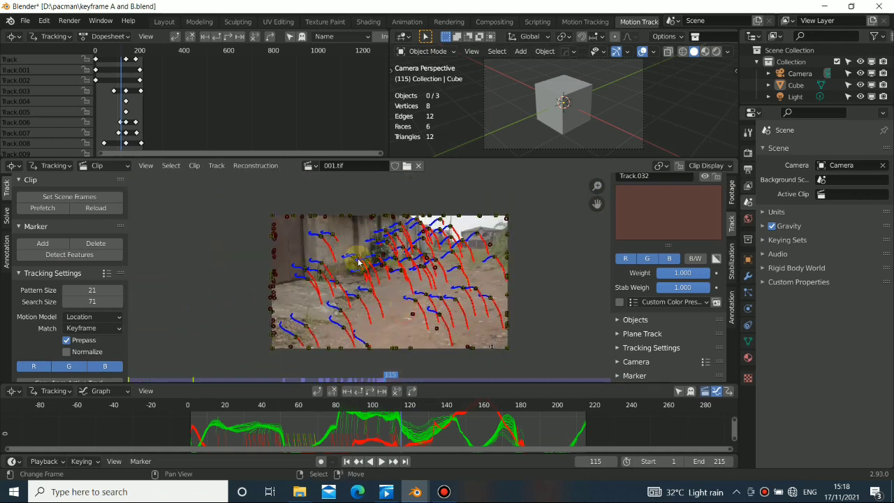
scroll(394, 284, "up", 4)
scroll(416, 274, "down", 4)
scroll(421, 304, "up", 4)
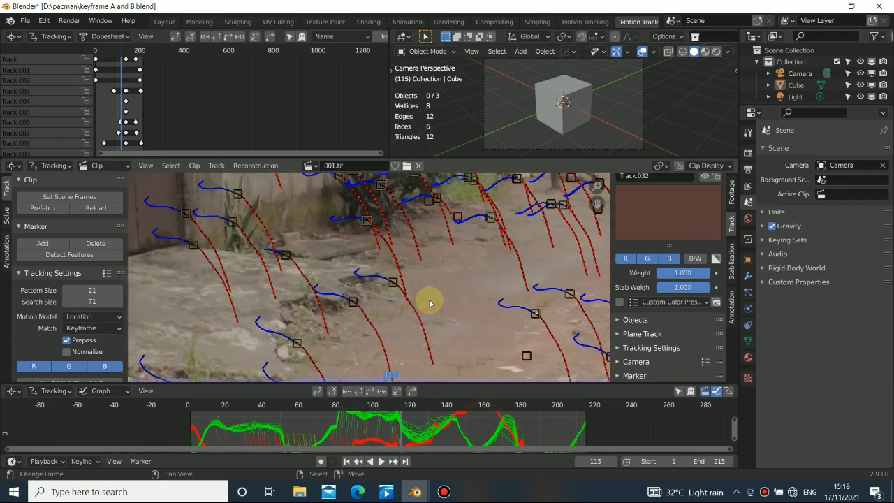
scroll(405, 285, "down", 4)
middle_click_drag(365, 285, 385, 291)
scroll(382, 279, "up", 1)
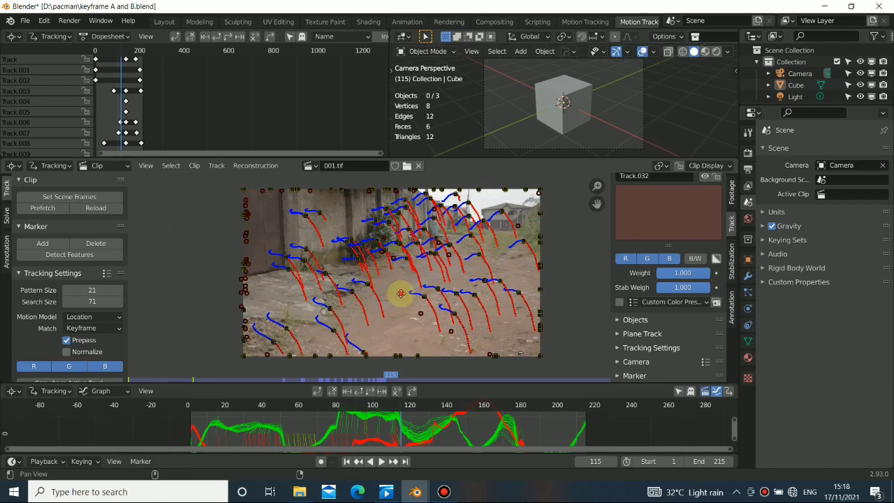
left_click_drag(331, 422, 433, 417)
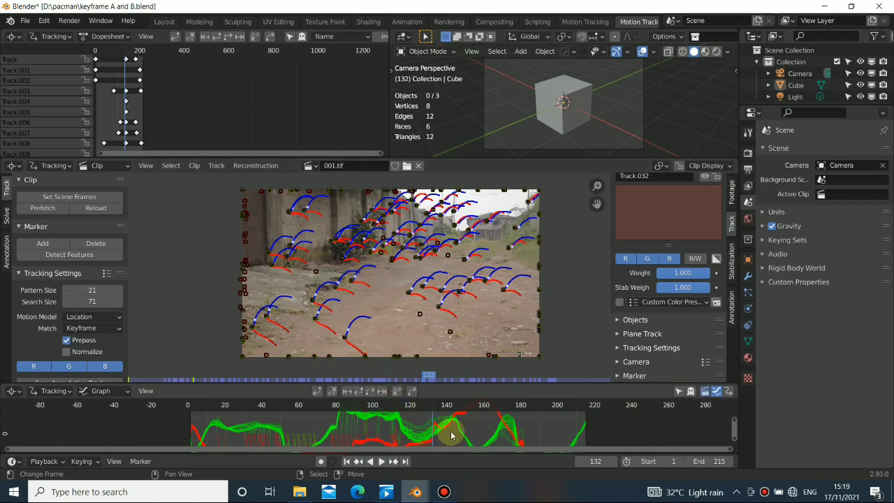
left_click_drag(526, 429, 283, 426)
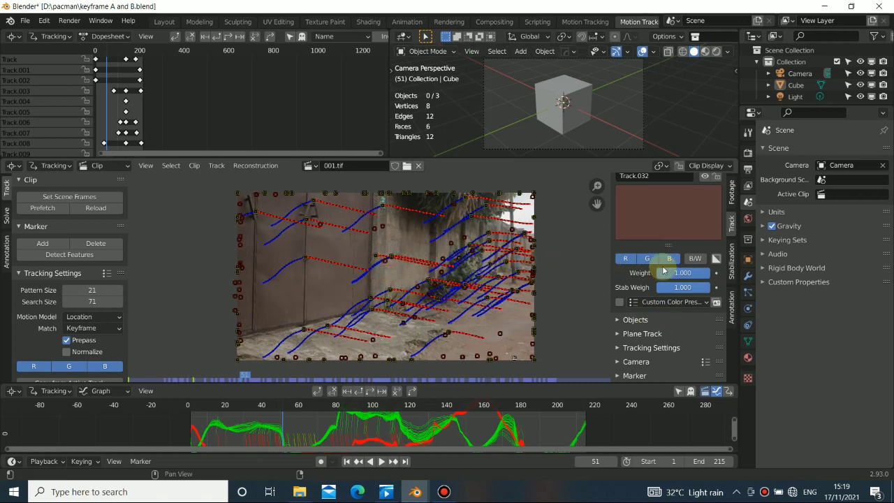
Set the tracking camera's sensor width to 23.5 and its lens focal length to 35 mm
left_click(619, 362)
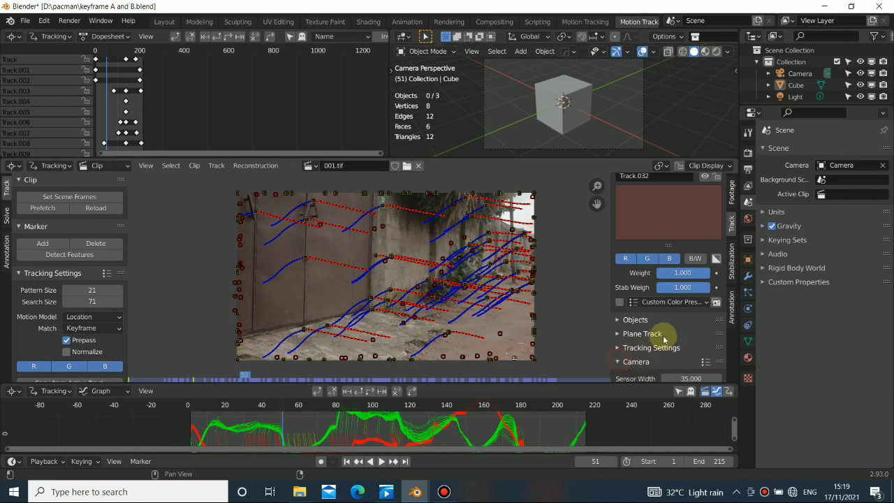
scroll(683, 313, "down", 2)
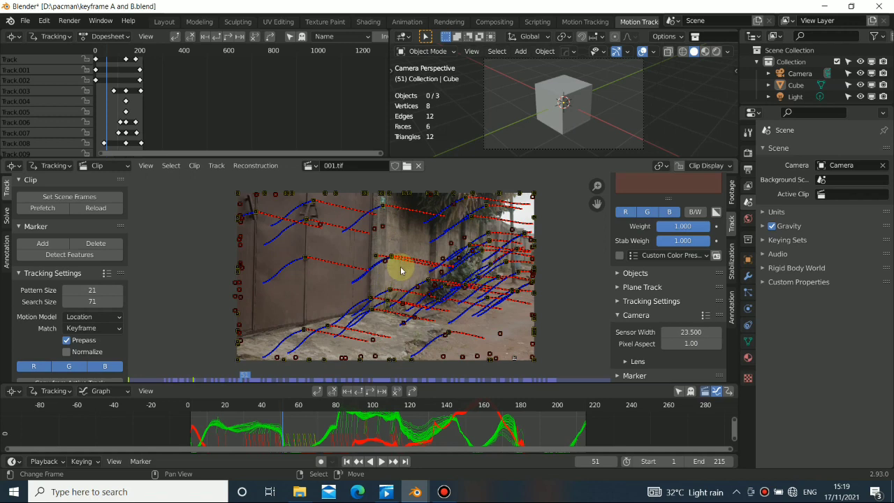
middle_click_drag(401, 268, 401, 272)
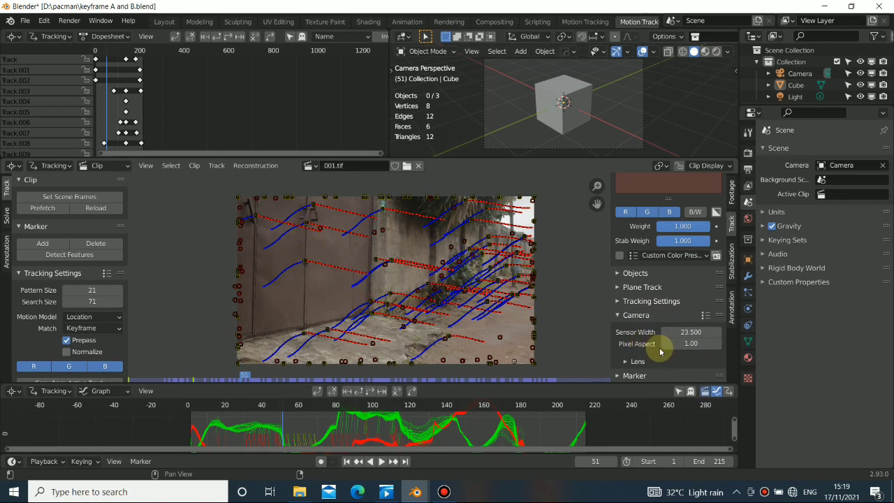
left_click(620, 362)
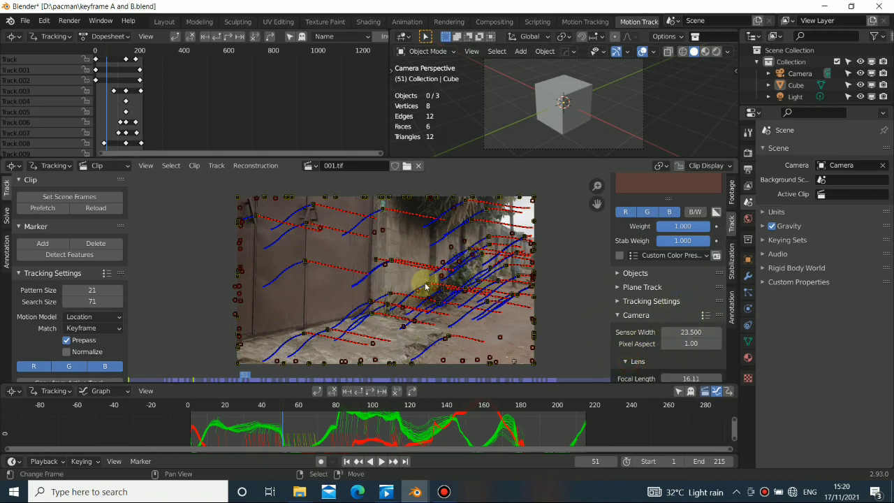
scroll(680, 332, "down", 3)
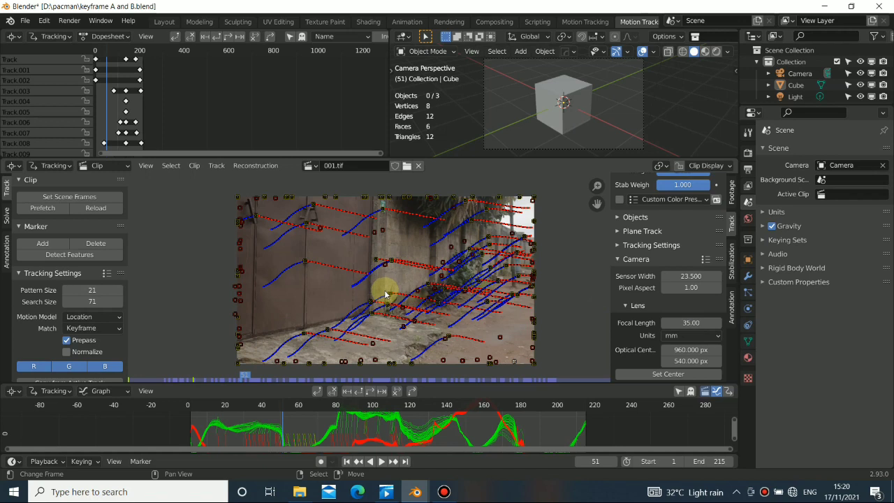
middle_click_drag(385, 294, 380, 292)
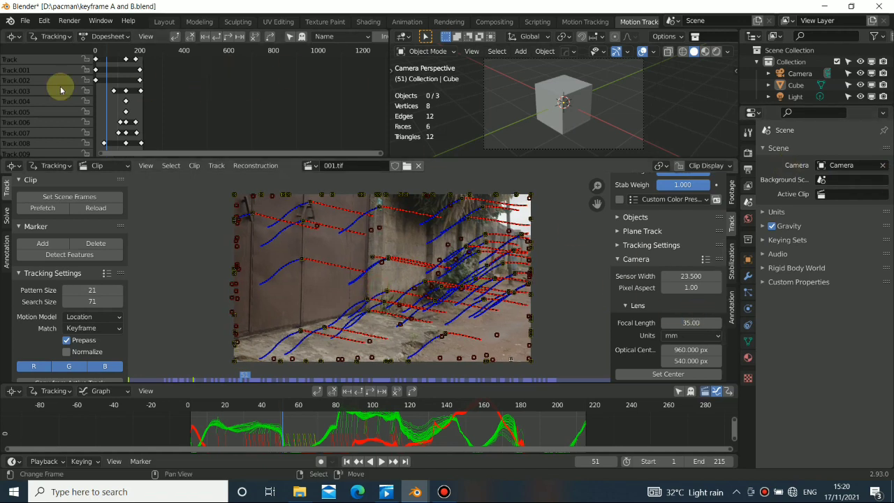
Enable automatic keyframe selection in the solve settings and solve the camera motion
left_click(6, 213)
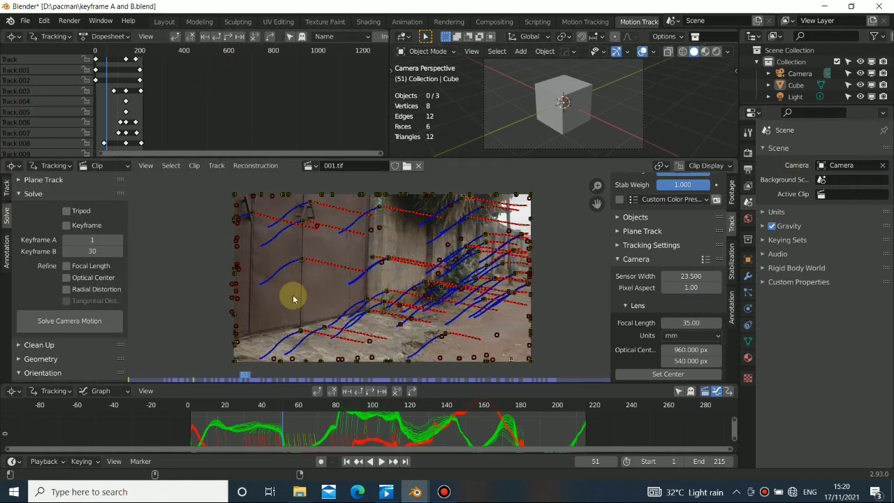
left_click(67, 225)
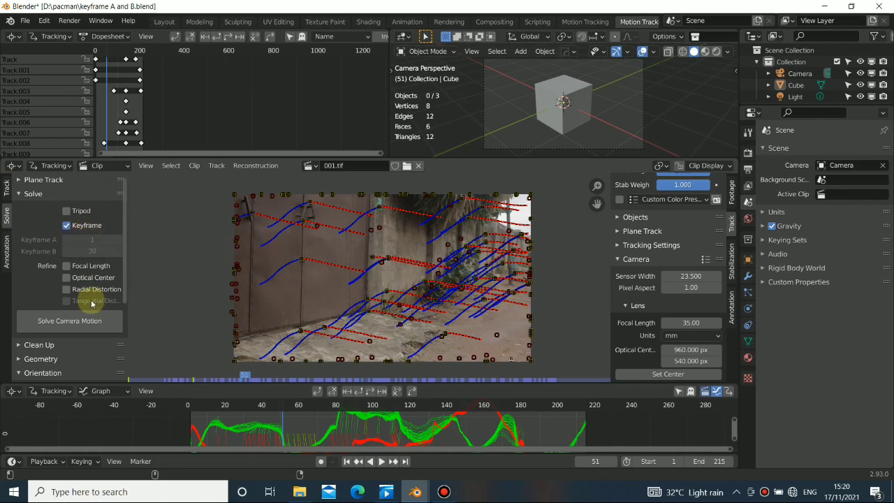
left_click(69, 321)
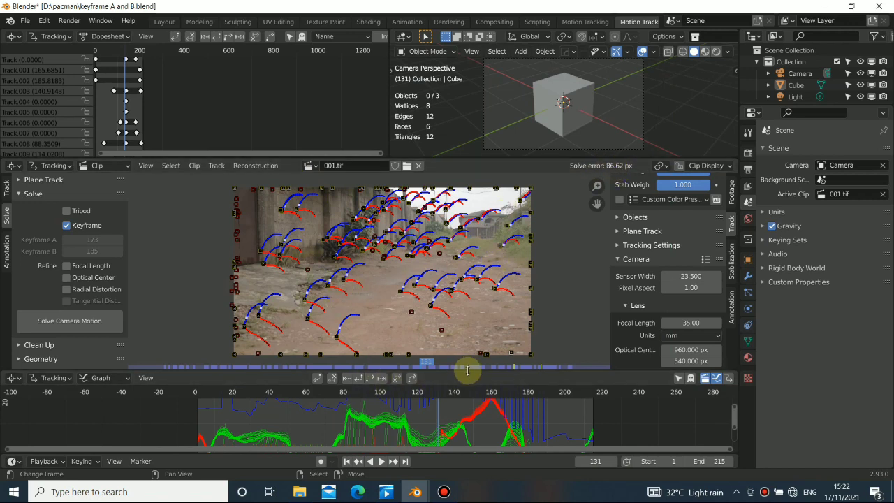
Examine the tracking curves in a temporarily enlarged graph and scrub the footage back to frame 55
left_click_drag(468, 370, 482, 290)
middle_click_drag(389, 329, 371, 368)
middle_click_drag(473, 389, 477, 345)
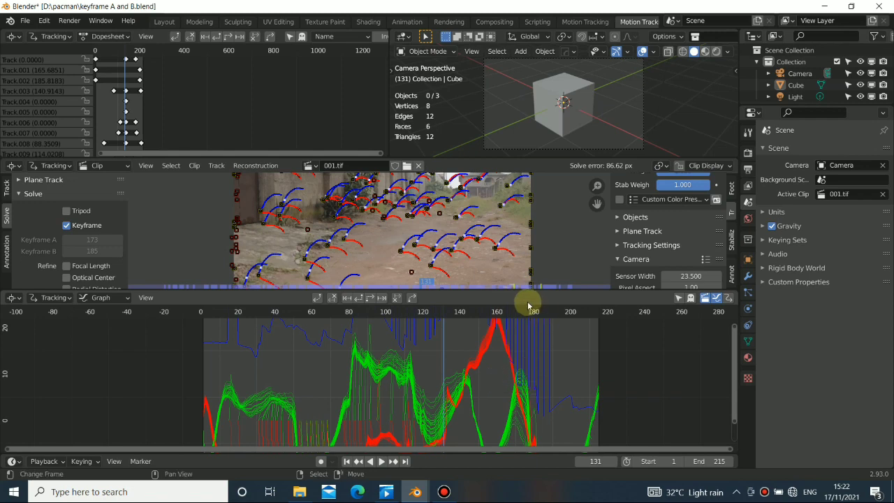
left_click_drag(518, 290, 515, 361)
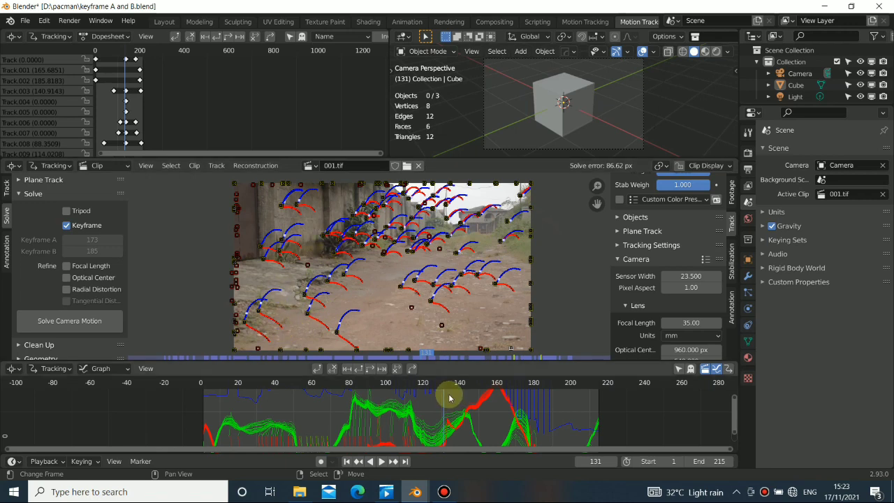
left_click(530, 409)
left_click_drag(541, 413, 304, 410)
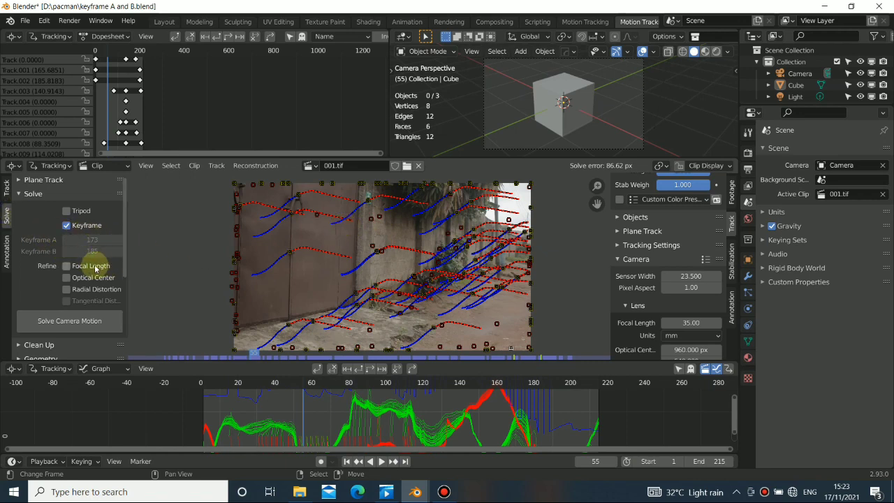
Disable automatic keyframe selection and enlarge the graph view for a close look at the error and motion curves
left_click(68, 225)
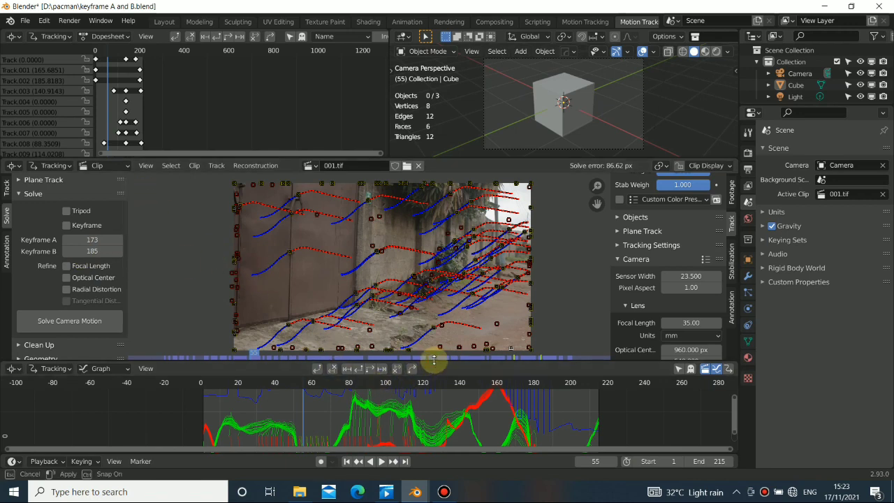
left_click_drag(433, 360, 434, 290)
scroll(366, 350, "up", 3)
middle_click_drag(366, 350, 359, 395)
scroll(366, 396, "up", 2)
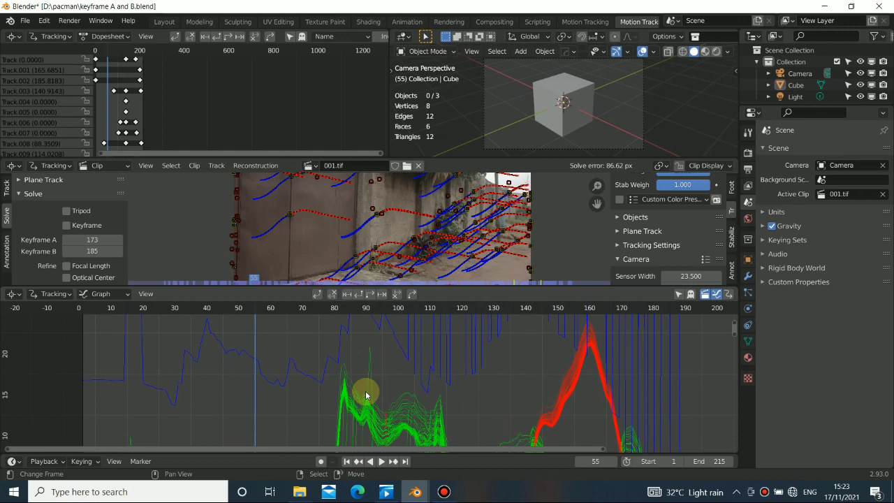
Examine the error and motion curves across the whole clip in the graph and move the current frame to 99
scroll(370, 377, "up", 2)
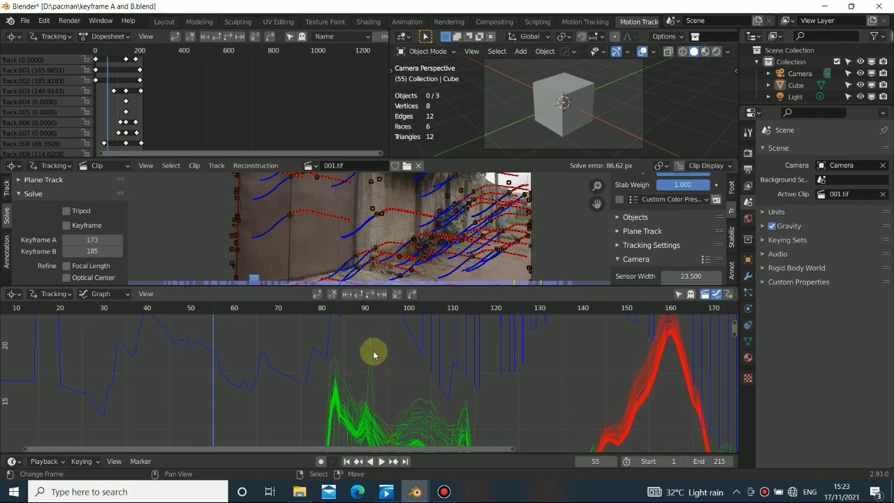
scroll(373, 363, "down", 5)
middle_click_drag(373, 379, 517, 382)
mouse_move(393, 372)
middle_mouse_down()
mouse_move(389, 381)
mouse_move(392, 359)
mouse_move(345, 373)
mouse_move(392, 359)
middle_mouse_up()
scroll(395, 384, "up", 2)
middle_click_drag(397, 407, 414, 356)
left_click(414, 336)
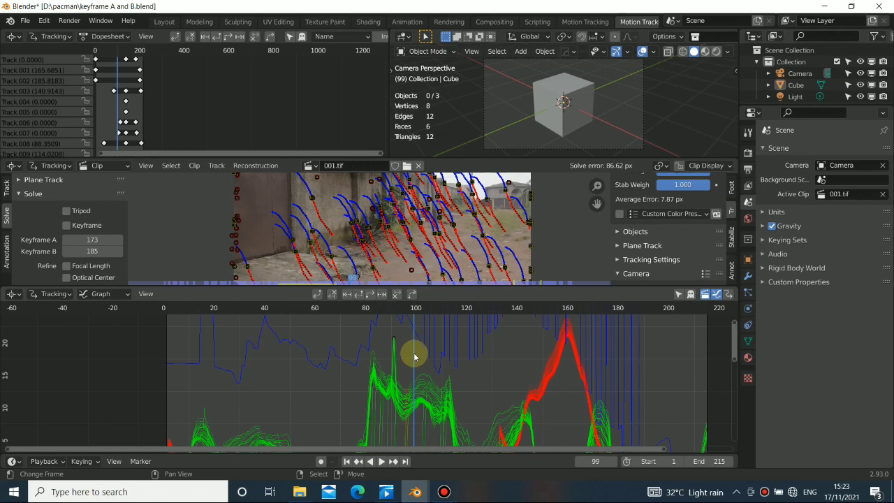
Delete the stray spiking track curves from the tracking graph
left_click(332, 296)
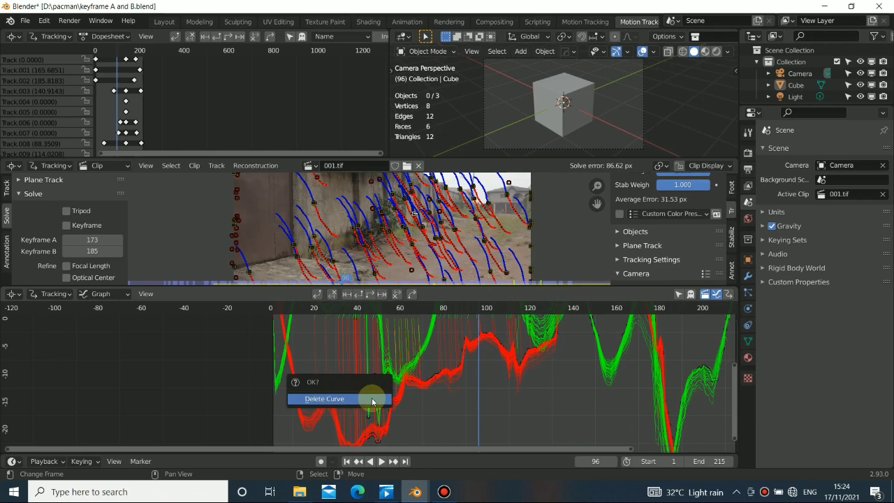
middle_click_drag(480, 388, 376, 424)
left_click(352, 410)
key("x")
left_click(351, 407)
scroll(374, 377, "up", 5, "shift")
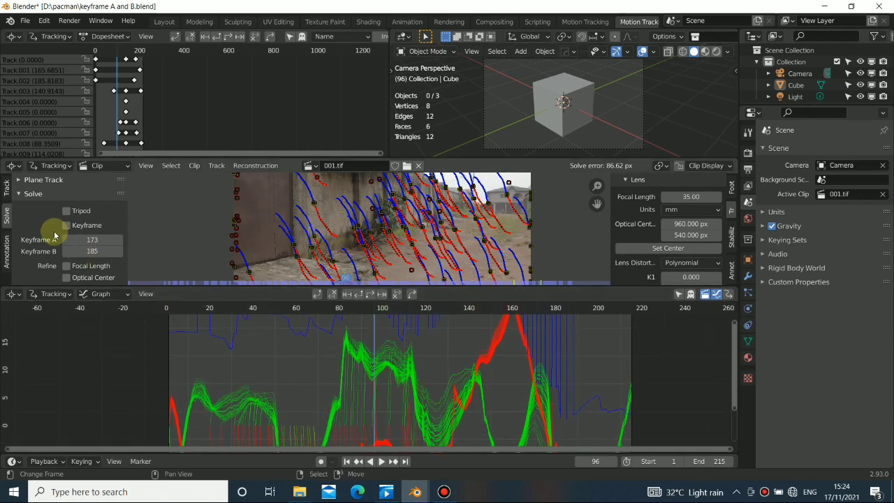
Enlarge the footage view by shrinking the graph area, and move the current frame to 145
scroll(66, 252, "down", 5)
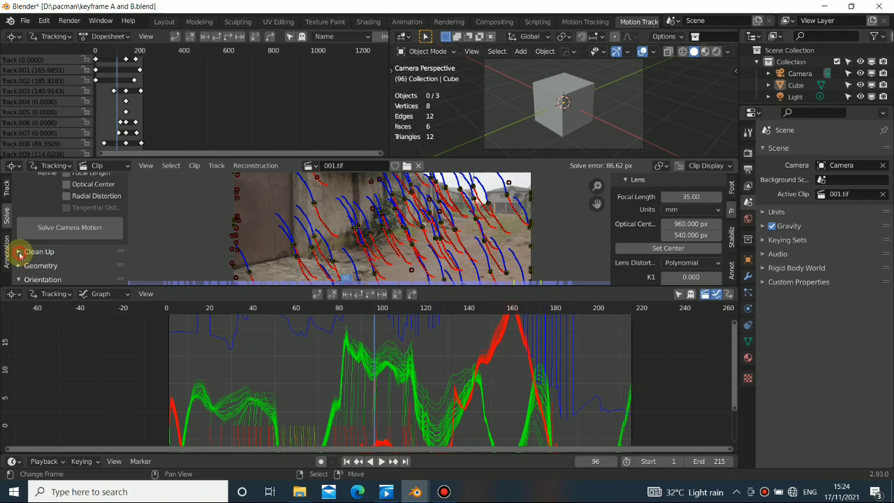
scroll(444, 369, "down", 3)
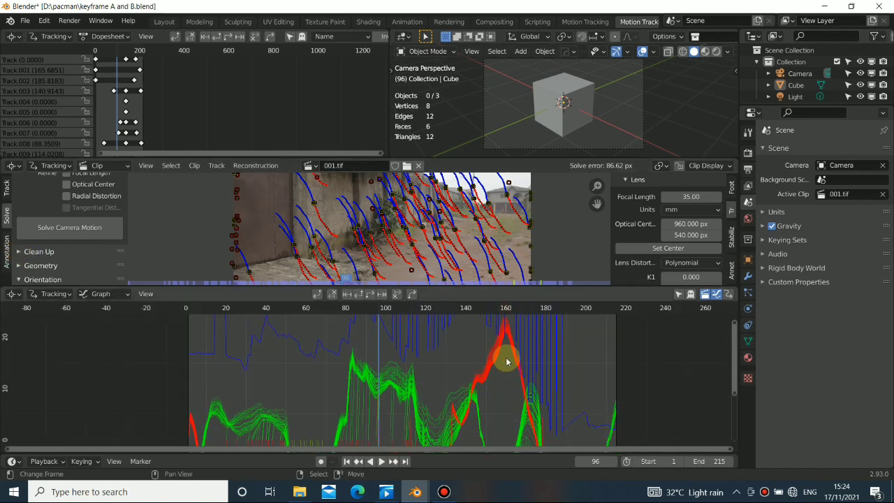
scroll(435, 383, "down", 2, "shift")
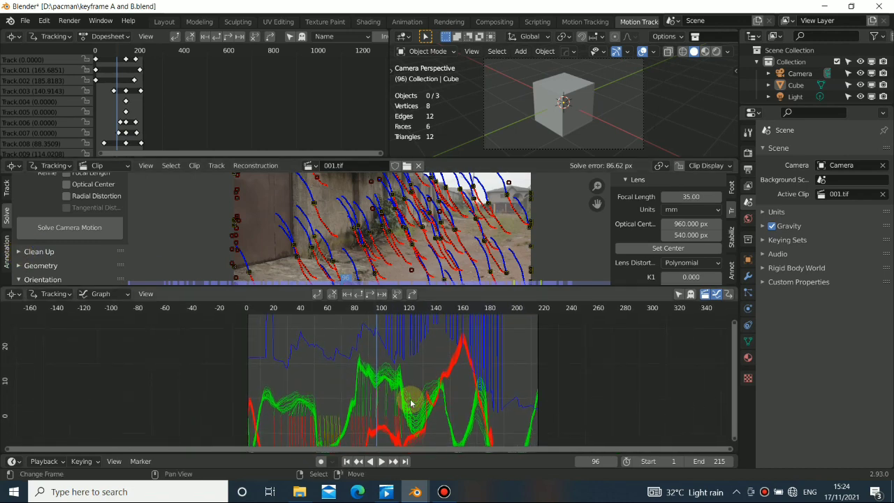
scroll(454, 373, "left", 1, "ctrl")
scroll(499, 383, "down", 1, "shift")
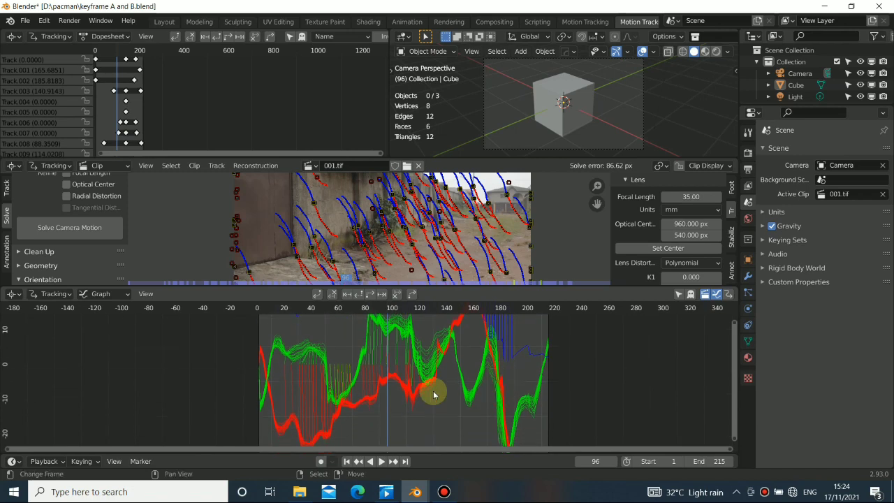
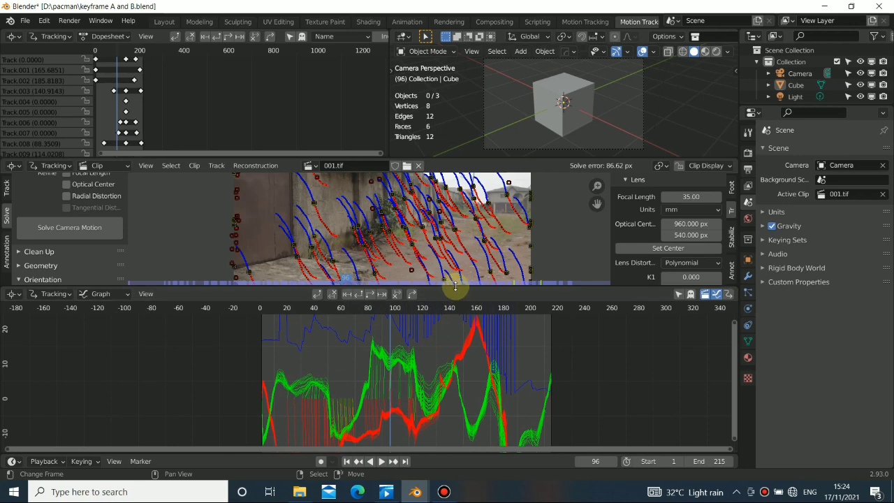
left_click(456, 307)
left_click_drag(465, 284, 462, 356)
scroll(457, 417, "up", 3)
middle_click_drag(457, 417, 401, 406)
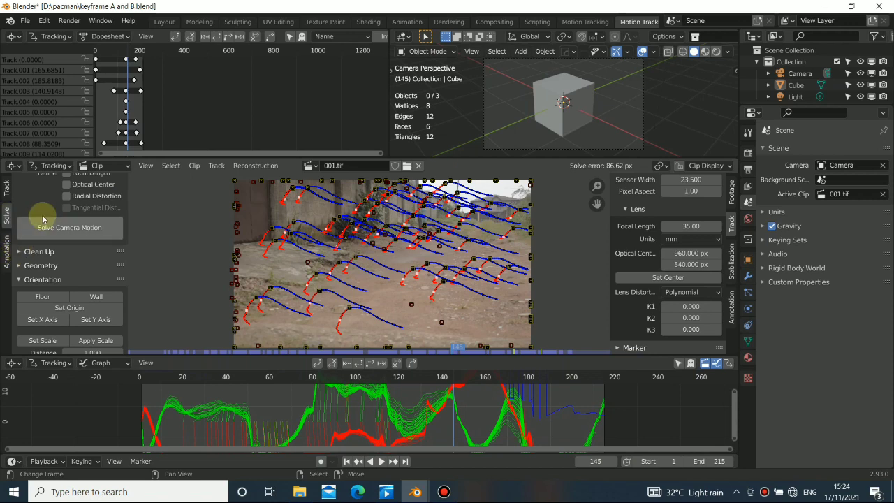
scroll(52, 227, "up", 4)
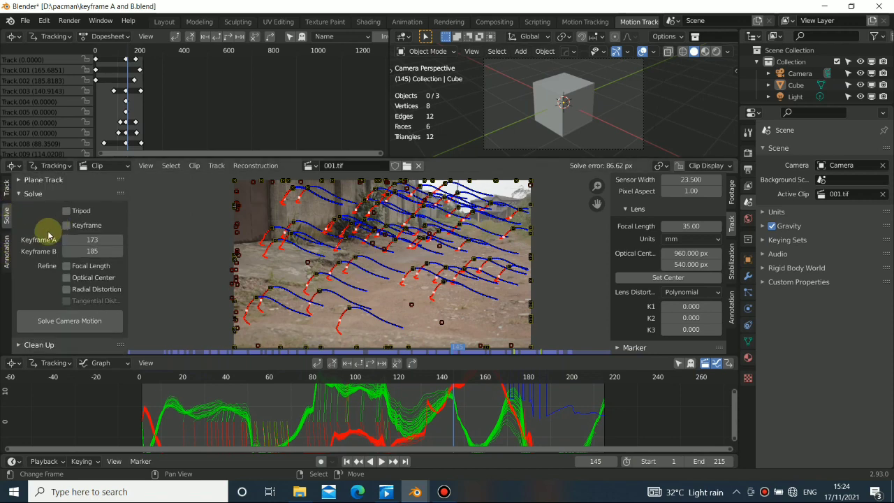
Scrub the footage between frame 1 and frame 95 to compare track motion against the curves, stopping at frame 50
left_click_drag(450, 410, 281, 409)
scroll(390, 297, "down", 1)
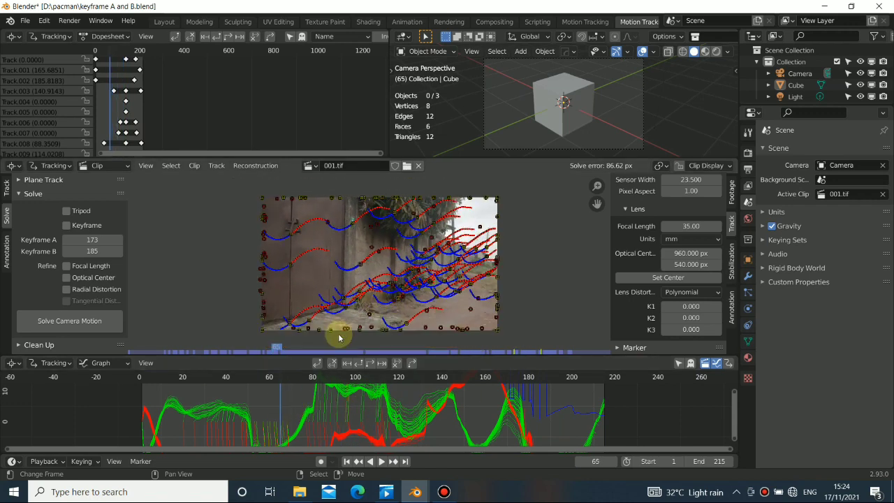
left_click(286, 415)
left_click_drag(293, 416, 341, 396)
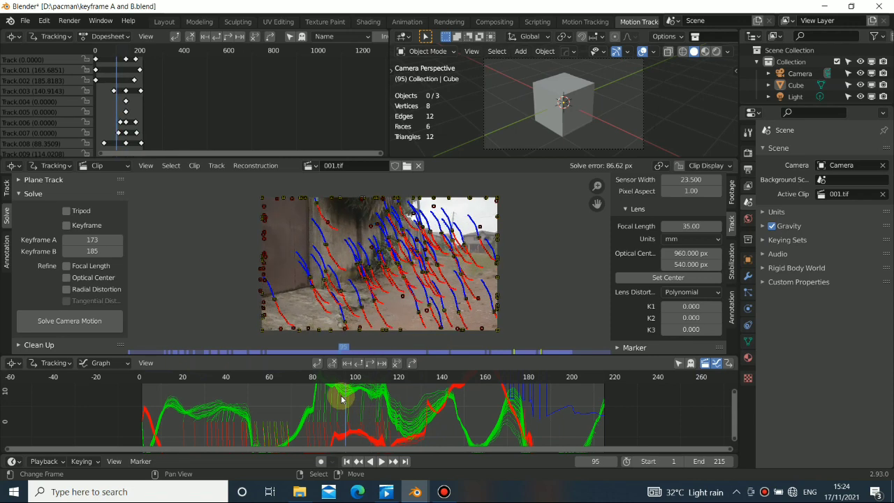
left_click(347, 461)
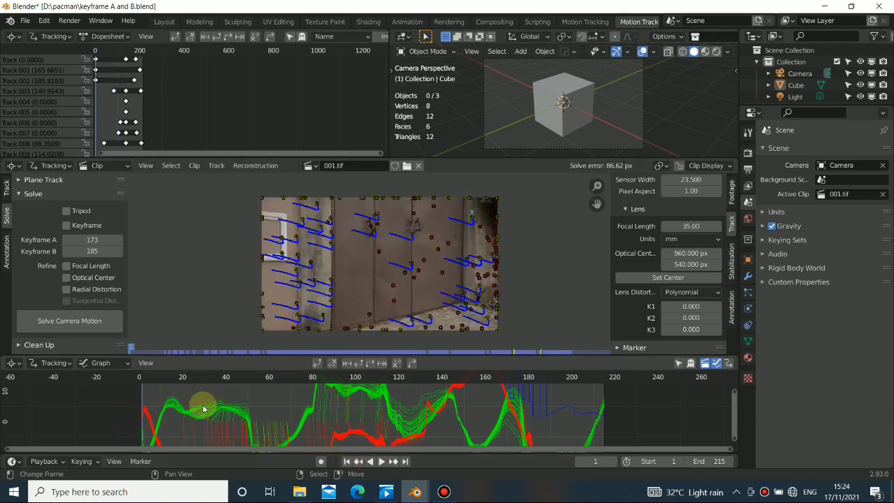
left_click_drag(145, 411, 157, 411)
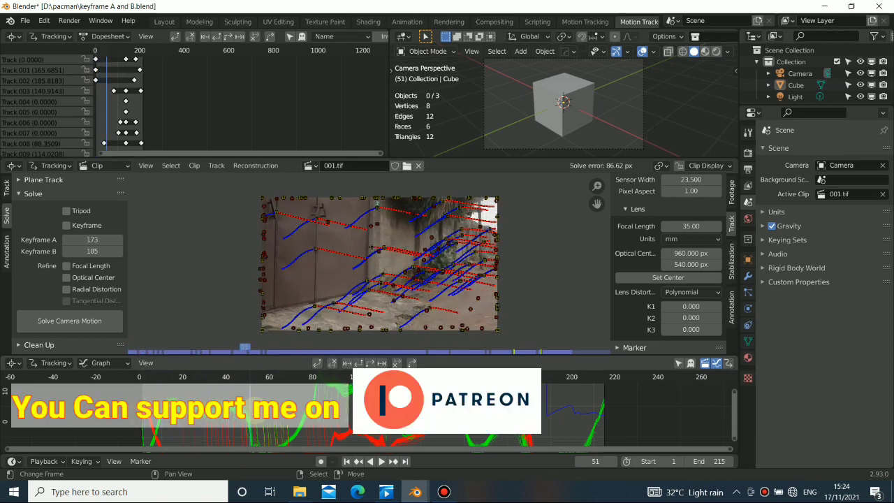
left_click_drag(293, 417, 247, 414)
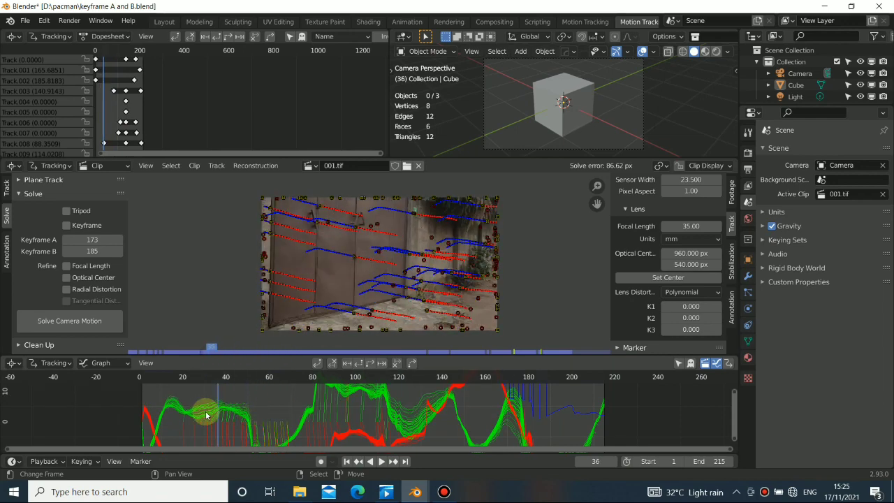
left_click_drag(206, 415, 323, 415)
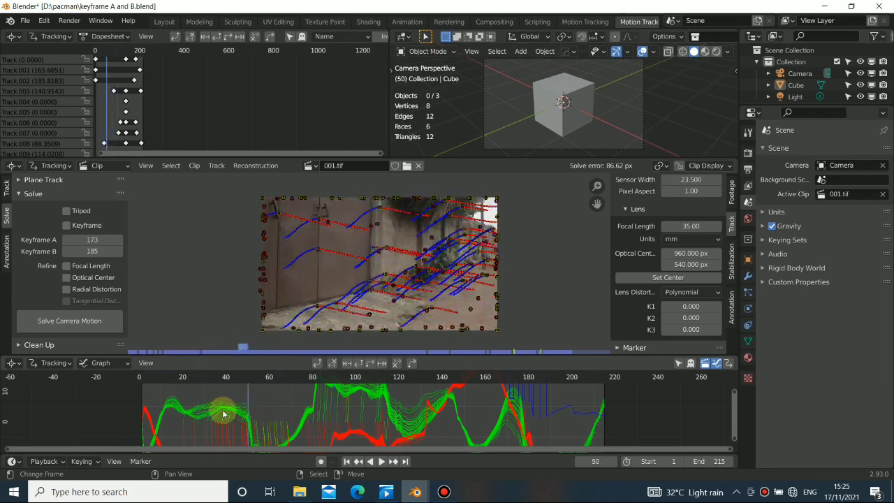
left_click_drag(216, 411, 249, 430)
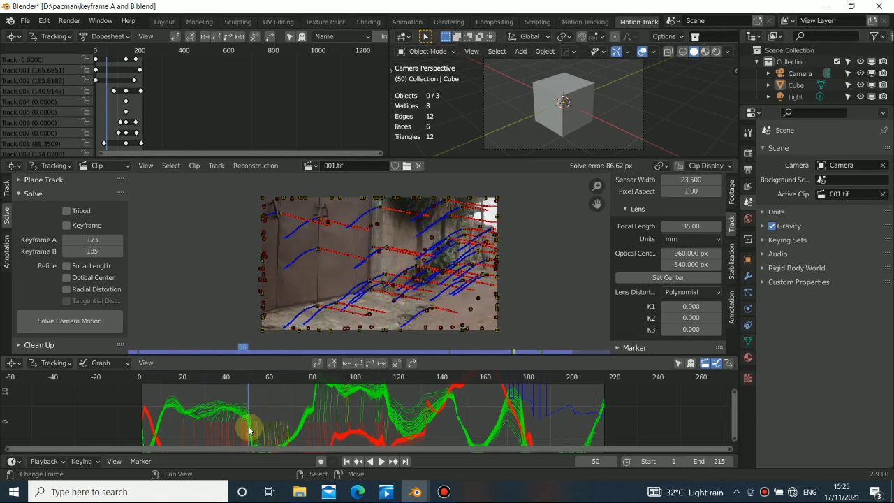
Set Keyframe A to 9 and Keyframe B to 50, and solve the camera motion
left_click(94, 239)
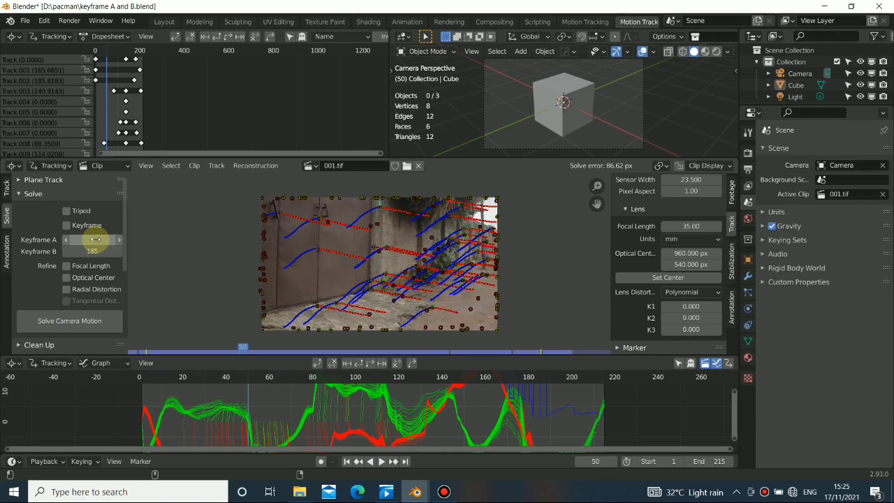
type("9")
left_click(90, 252)
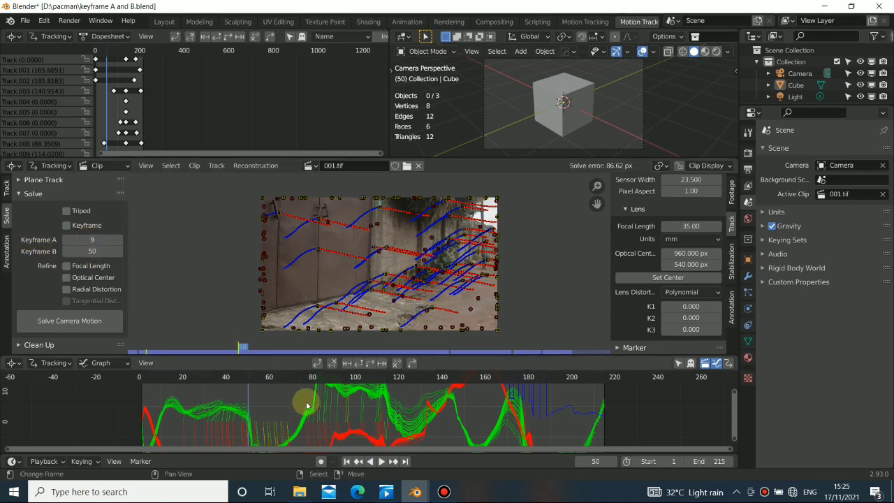
scroll(381, 413, "up", 1, "shift")
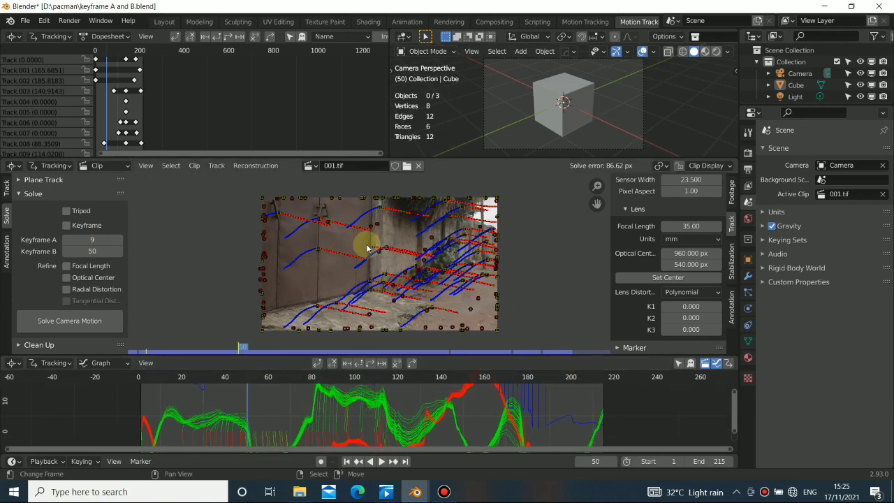
middle_click_drag(365, 240, 370, 243)
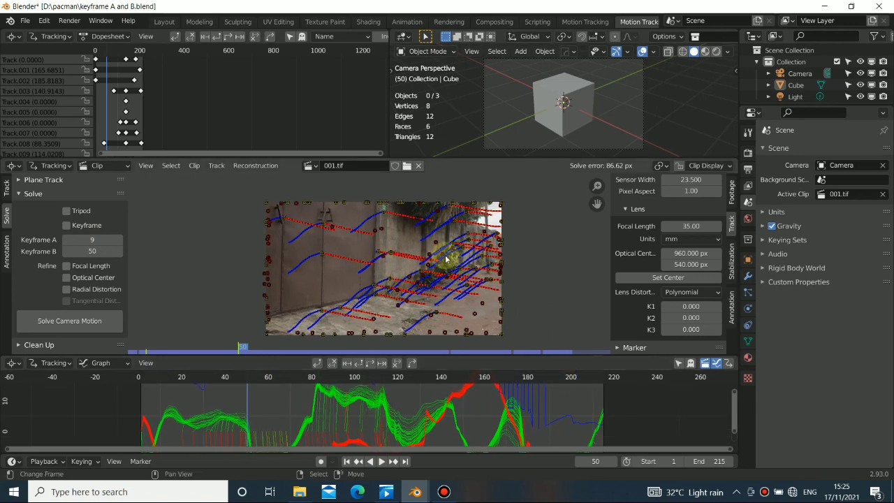
left_click(58, 320)
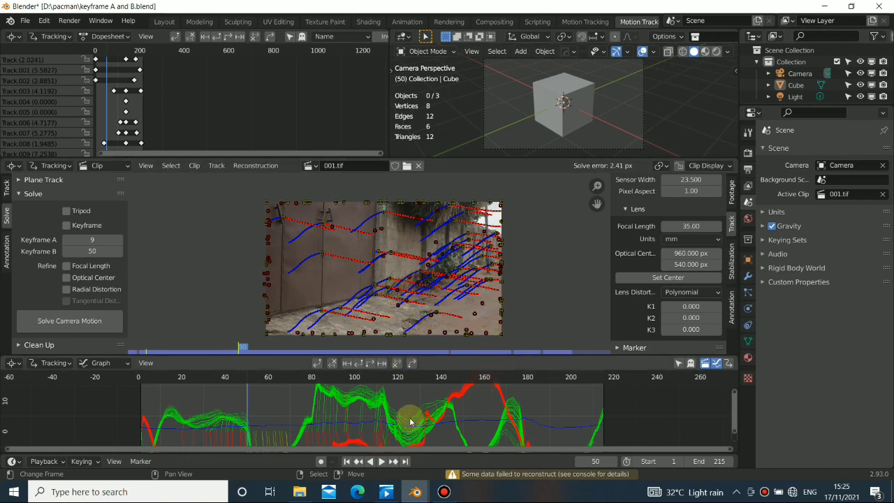
Select the outlying track curves around frames 111 to 117 in the graph and move the current frame to 117
middle_click_drag(409, 419, 405, 412)
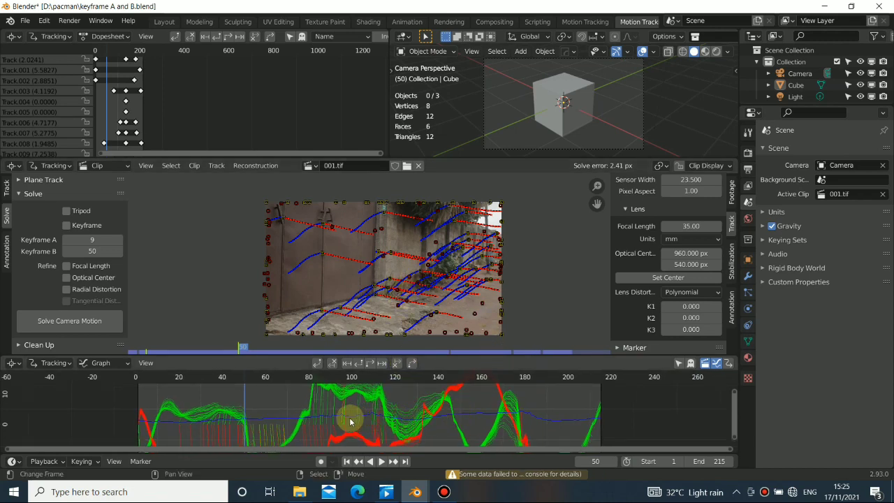
middle_click_drag(349, 417, 387, 421, "ctrl")
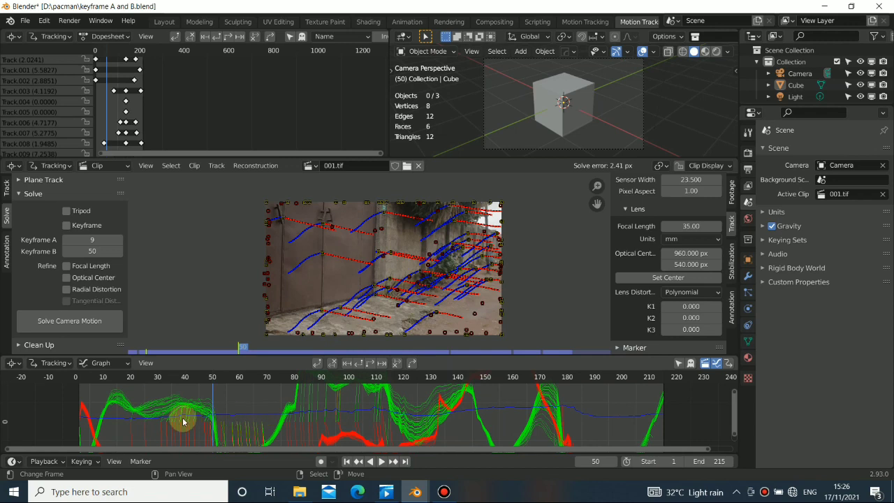
middle_click_drag(491, 411, 394, 432)
left_click(393, 432)
left_click(409, 441)
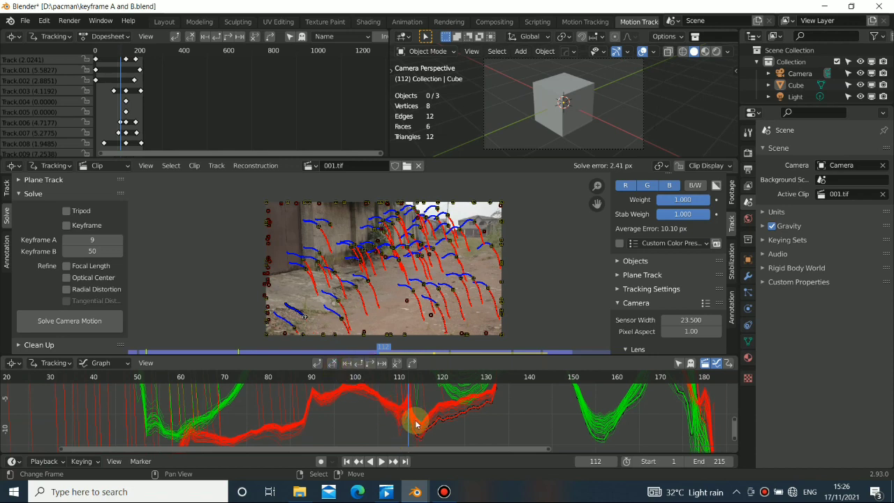
left_click(403, 406)
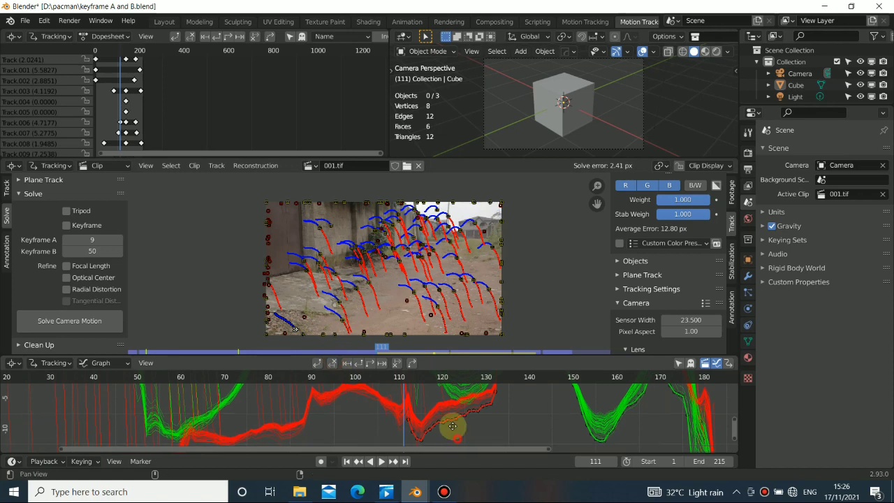
middle_click_drag(434, 447, 429, 419)
left_click(424, 420)
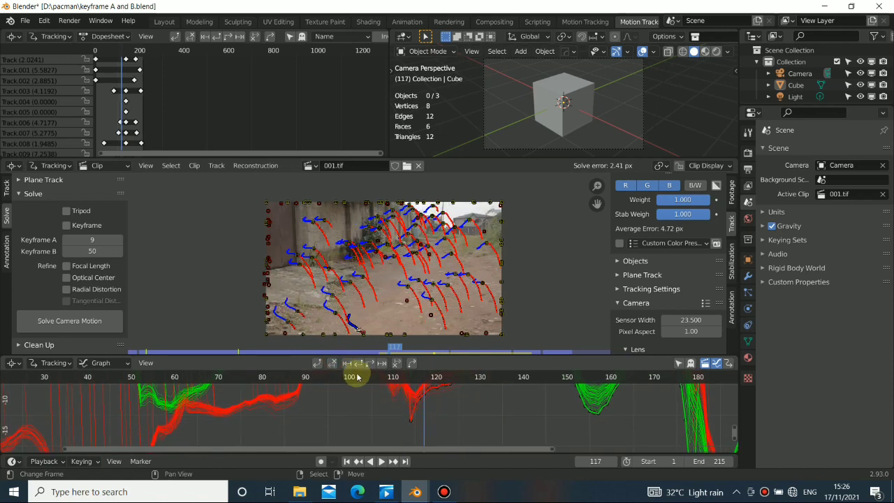
Set Keyframe B to 30, solve the camera motion again, and check the error curve in the graph
scroll(454, 423, "down", 5)
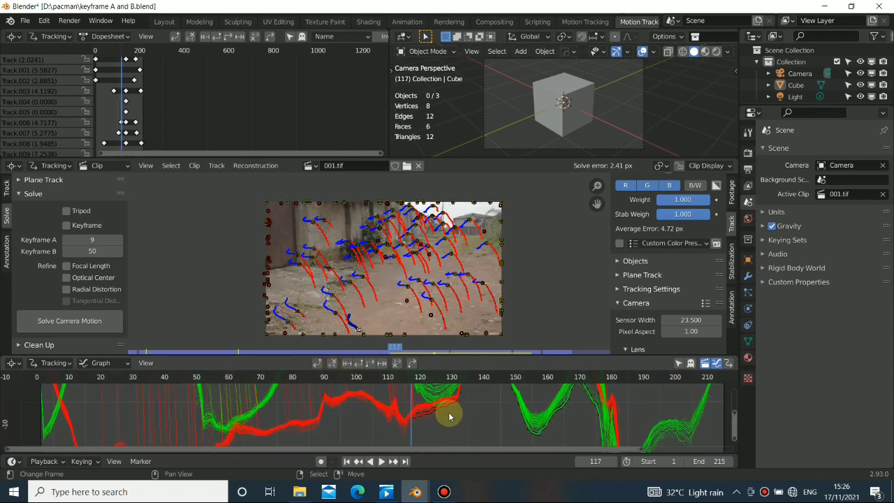
middle_click_drag(502, 408, 289, 426)
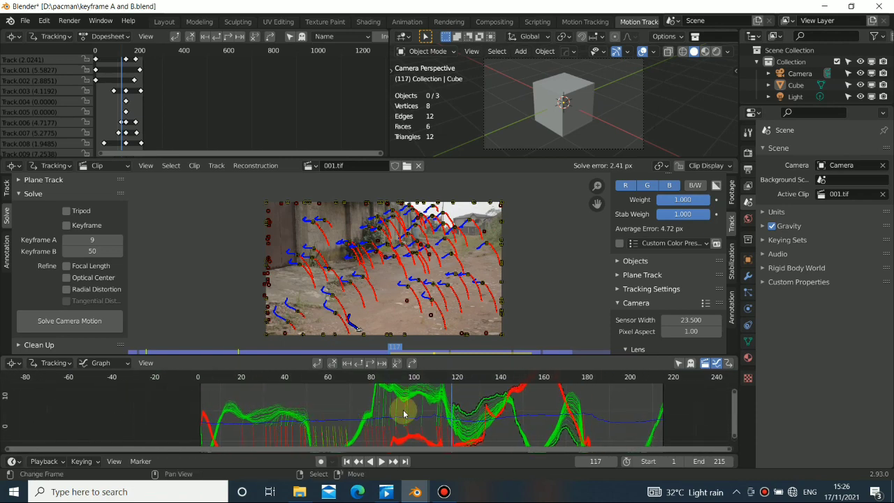
scroll(403, 415, "down", 3)
scroll(455, 413, "down", 1)
middle_click_drag(455, 413, 367, 408)
scroll(385, 418, "up", 3)
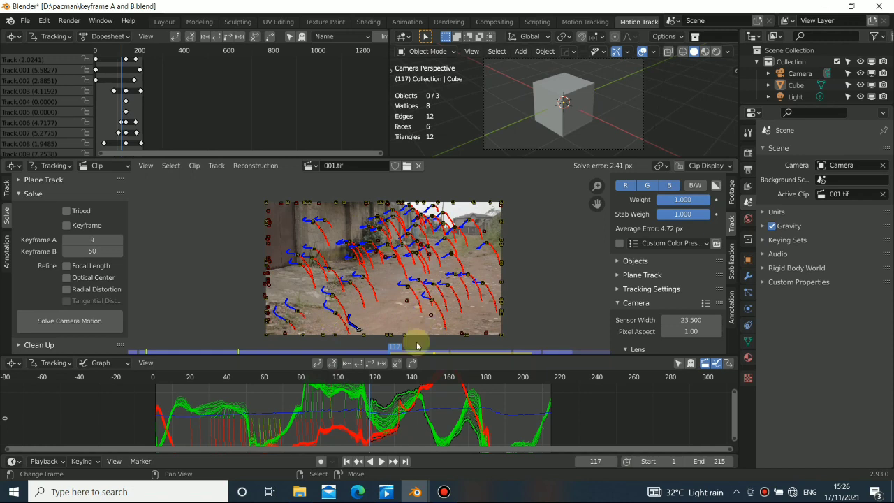
middle_click_drag(352, 408, 360, 410)
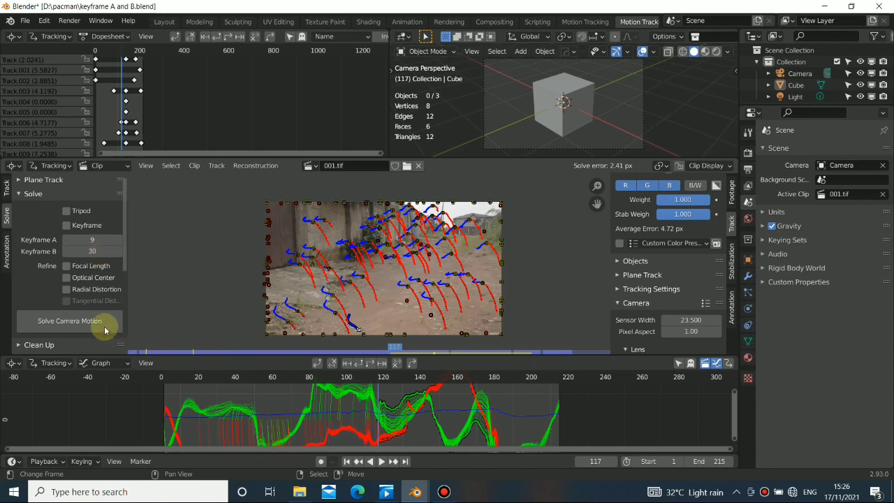
left_click(70, 320)
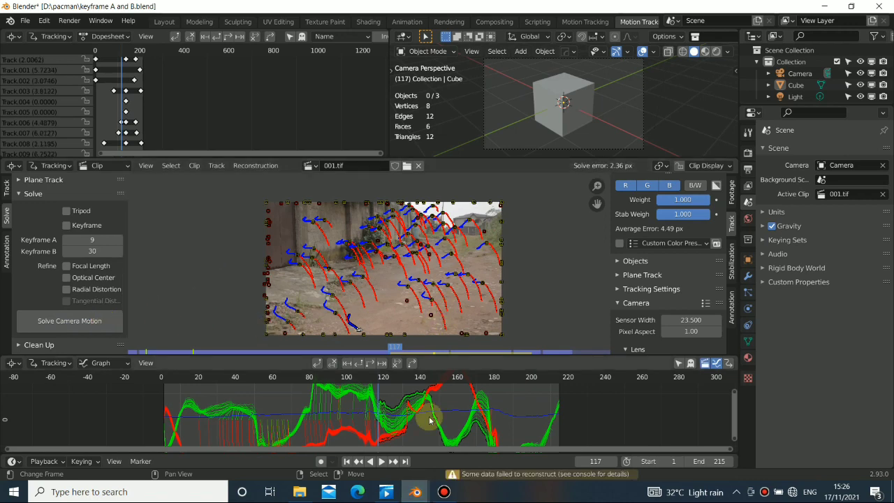
scroll(388, 417, "up", 2)
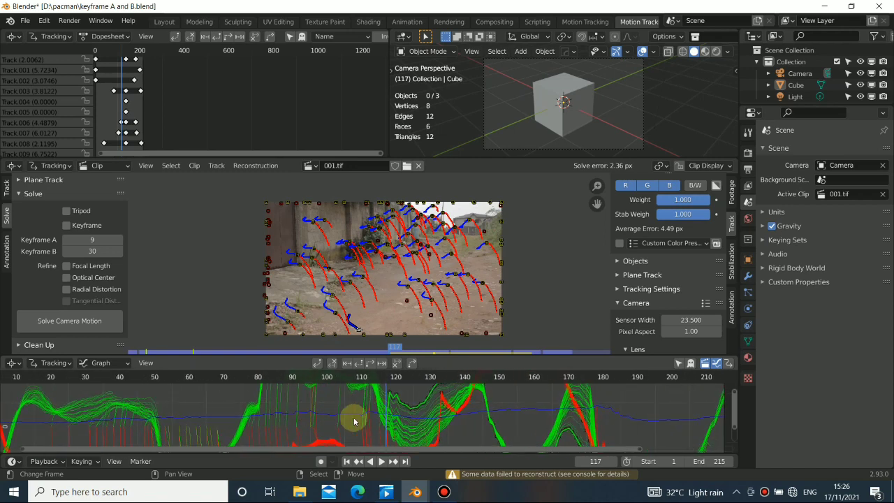
scroll(335, 415, "down", 3)
scroll(335, 415, "down", 1)
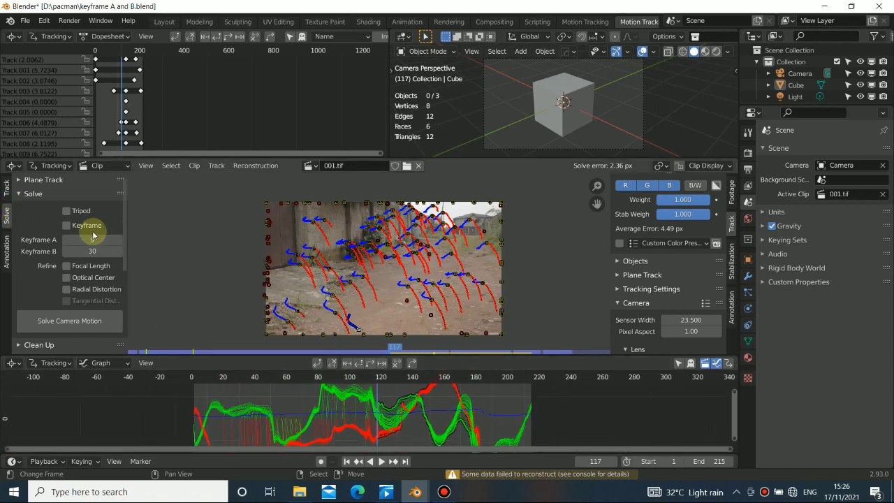
Set Keyframe A to 1, solve the camera motion again, and check the error curve in the graph
type("1")
key("Return")
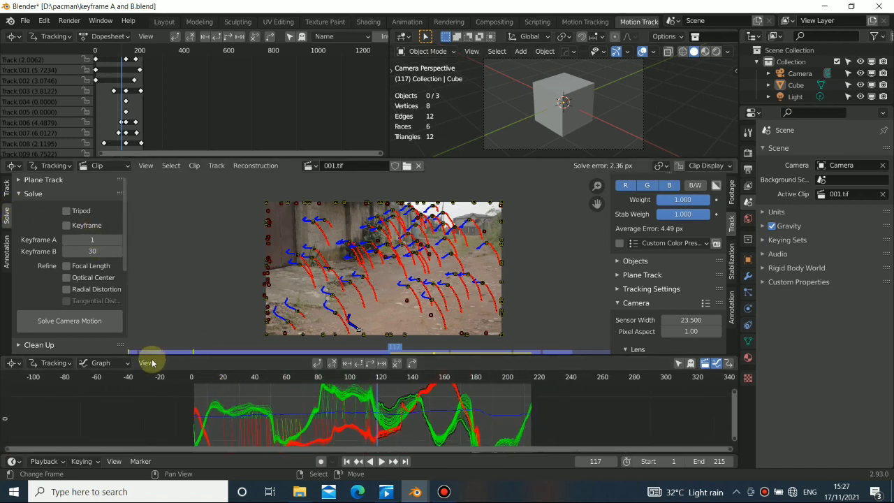
left_click(83, 323)
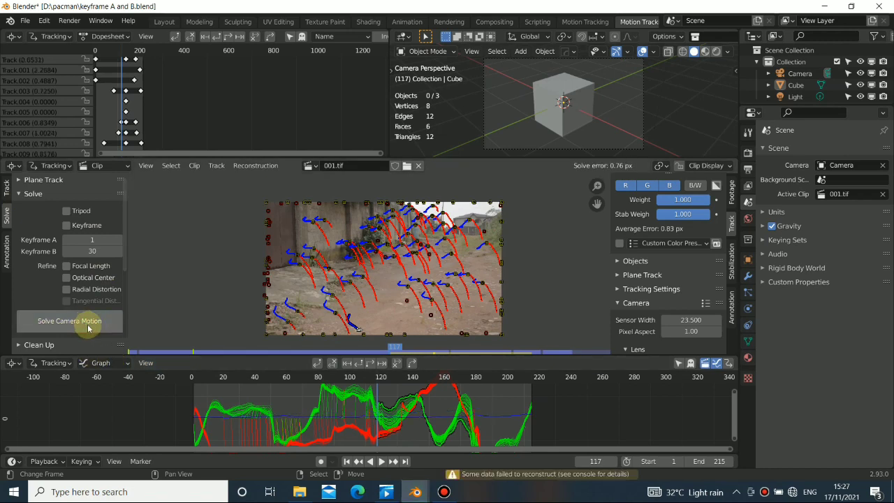
scroll(244, 413, "up", 3)
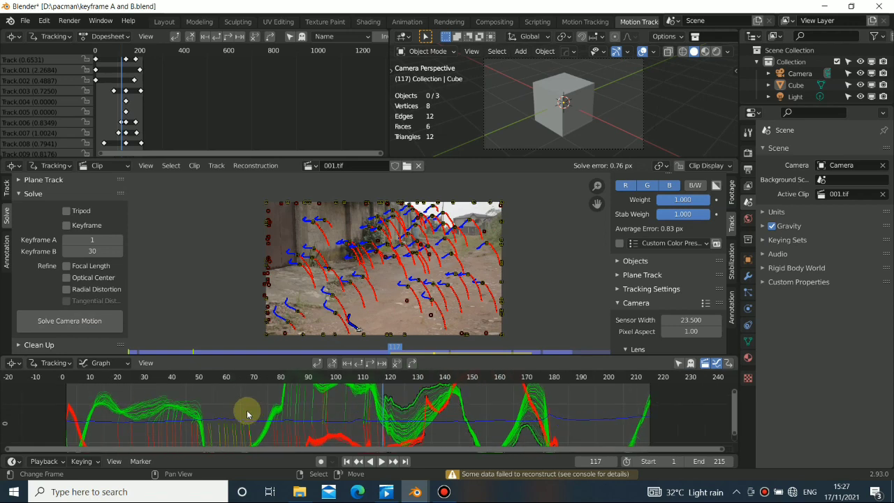
scroll(565, 428, "down", 2)
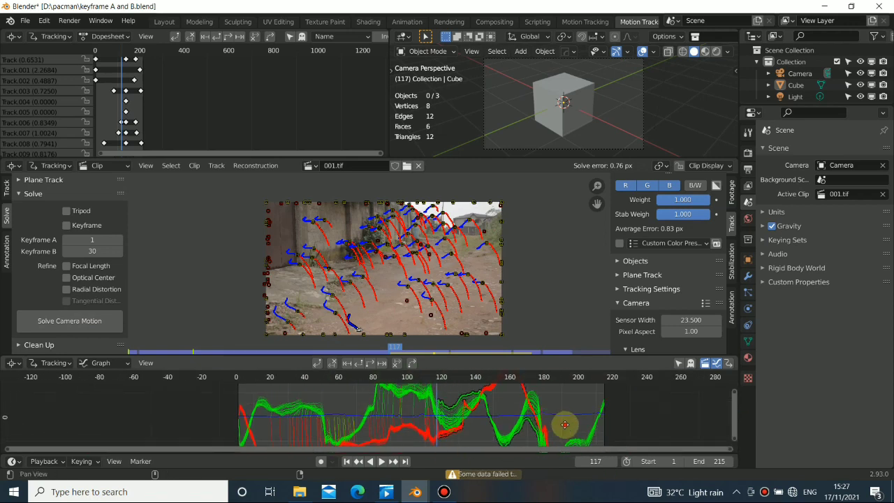
scroll(475, 421, "down", 2)
scroll(464, 419, "up", 1)
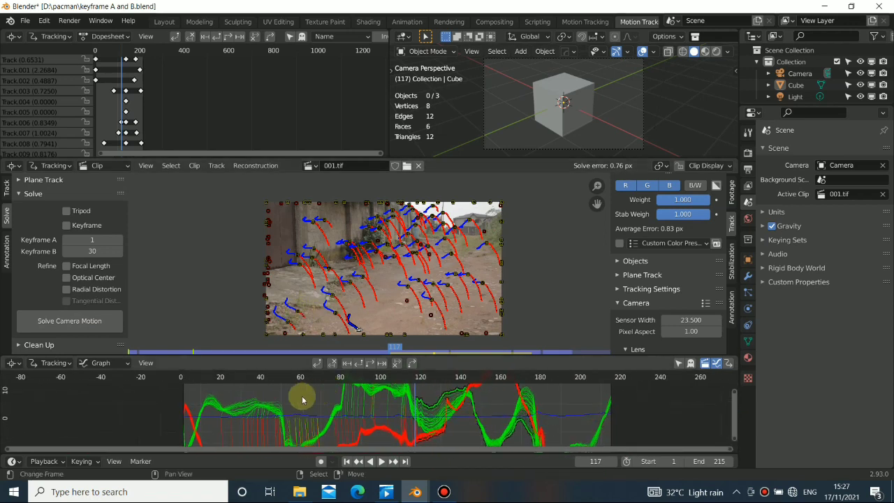
Move the current frame to 100 and set up the tracking scene from the solved clip
left_click_drag(300, 399, 380, 408)
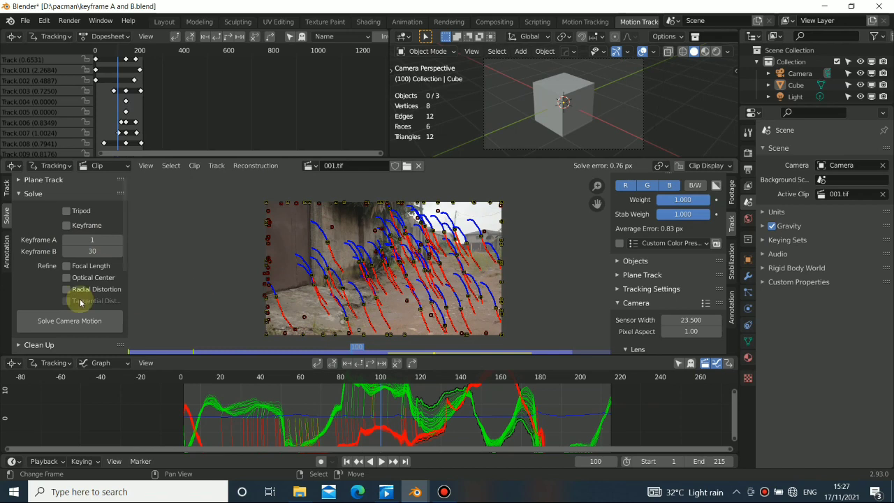
scroll(32, 293, "down", 6)
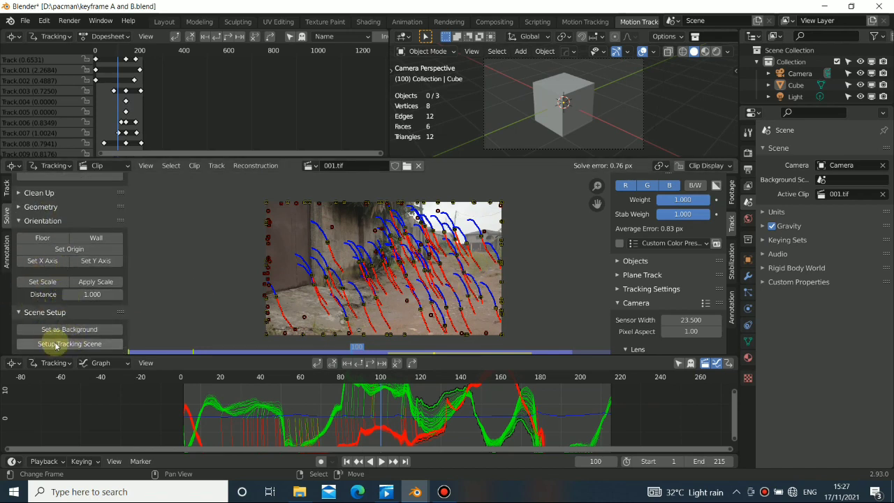
left_click(67, 344)
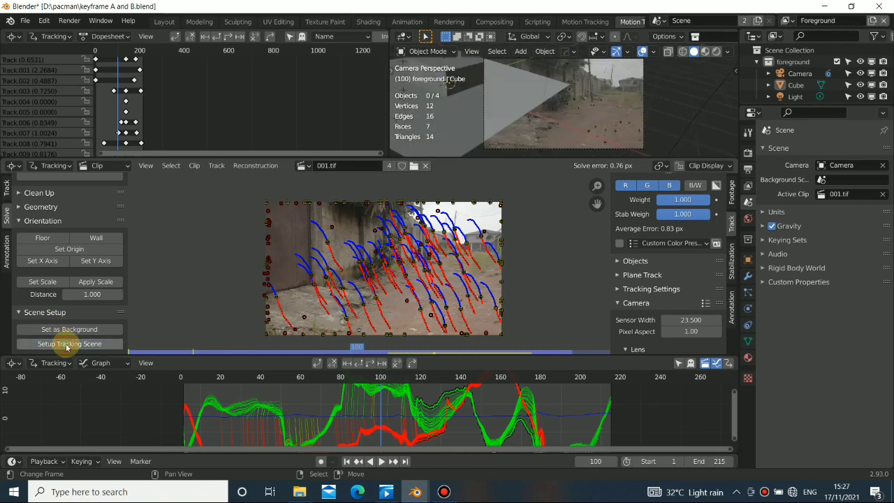
Define the floor from three ground tracks, and set the scene origin at another track on the ground
scroll(409, 224, "up", 5)
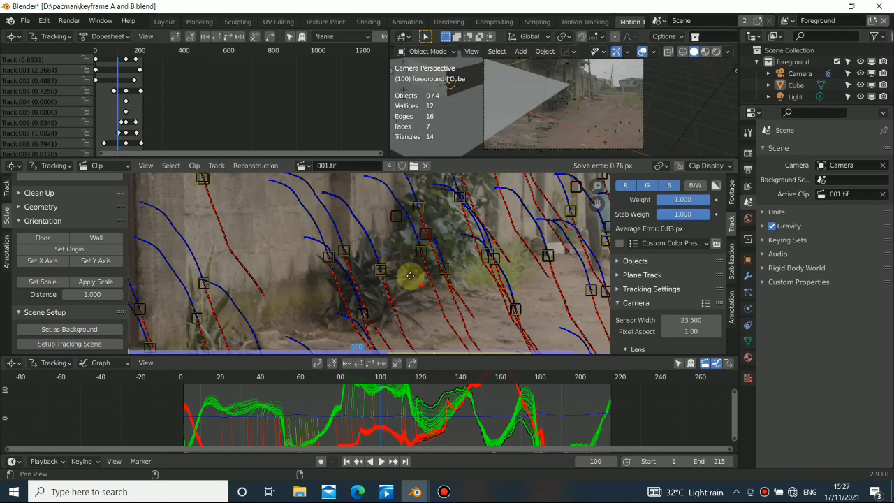
scroll(431, 250, "right", 5, "ctrl")
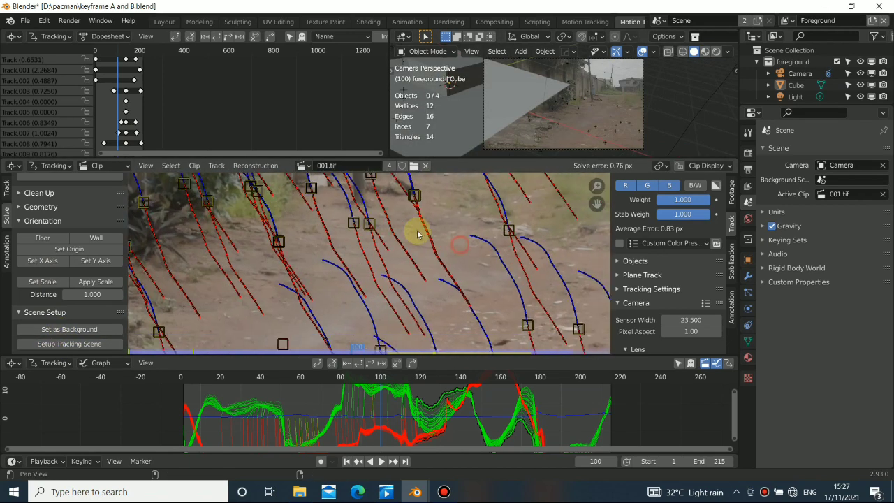
scroll(420, 199, "down", 5)
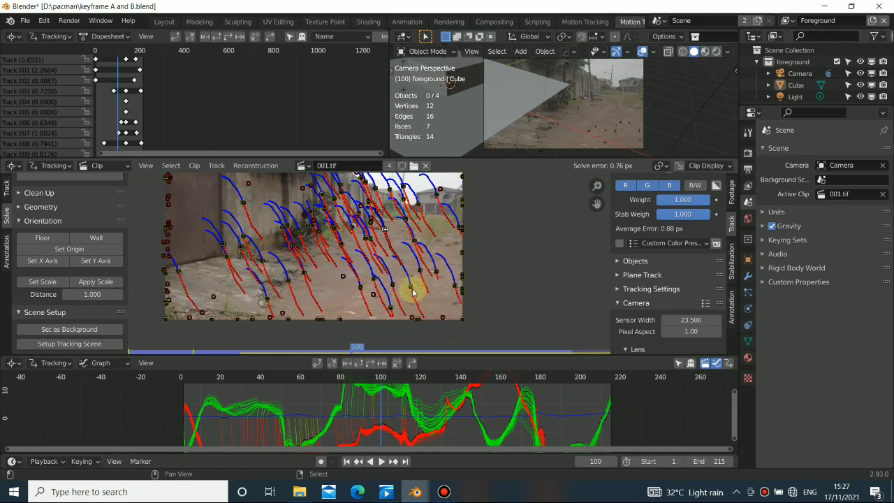
left_click(412, 287)
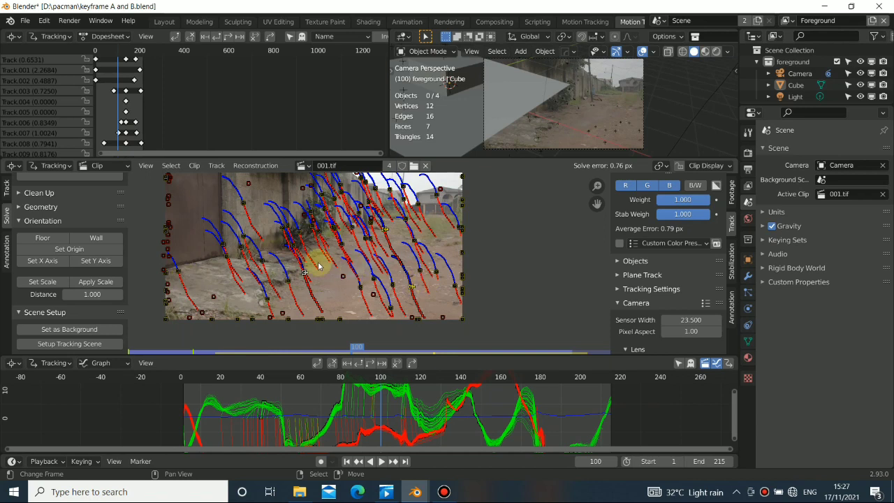
left_click(550, 140)
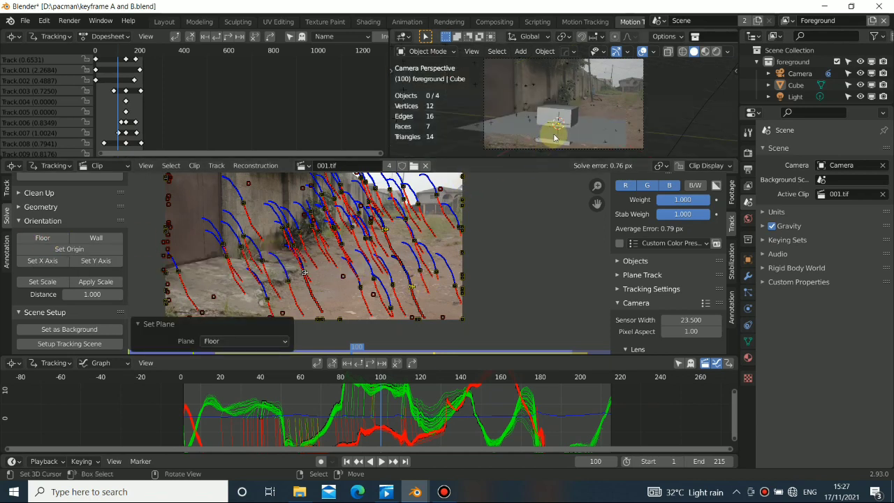
left_click(356, 290)
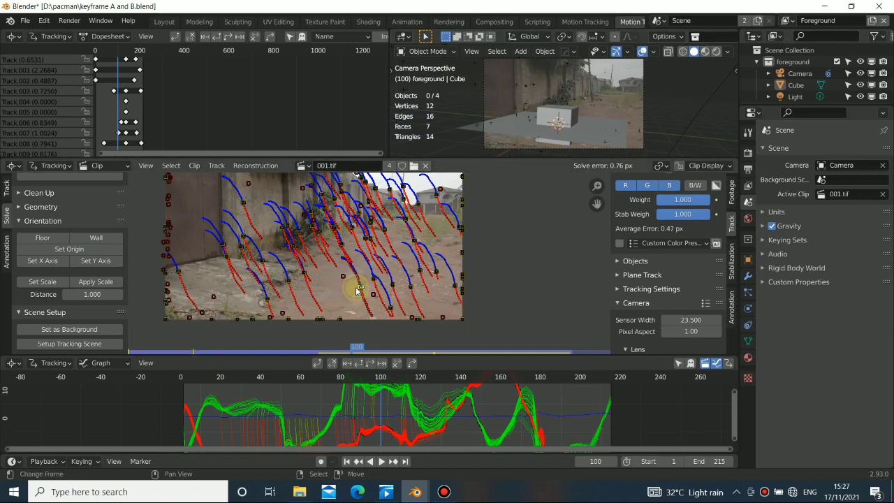
left_click(77, 249)
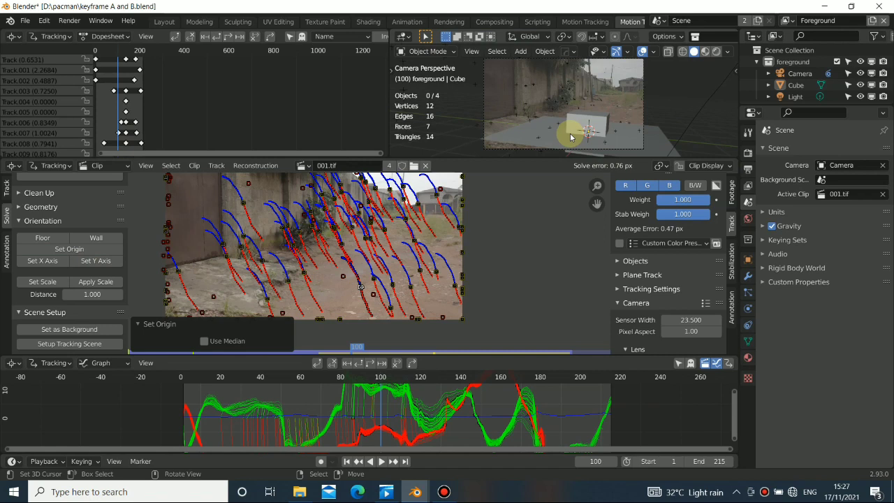
Switch to the Layout workspace and enable the Motion Tracking overlay to inspect the reconstructed track points in 3D
left_click(167, 23)
middle_click_drag(265, 200, 475, 195)
left_click(655, 53)
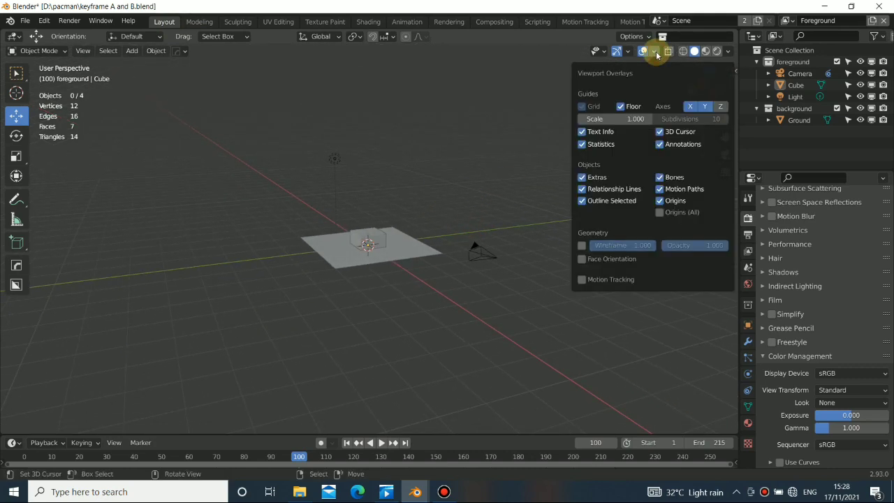
left_click(585, 280)
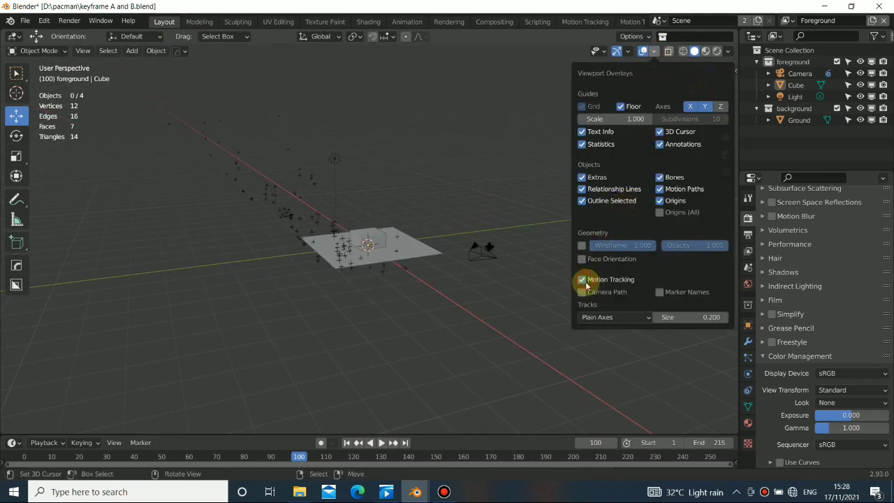
middle_click_drag(340, 269, 435, 280)
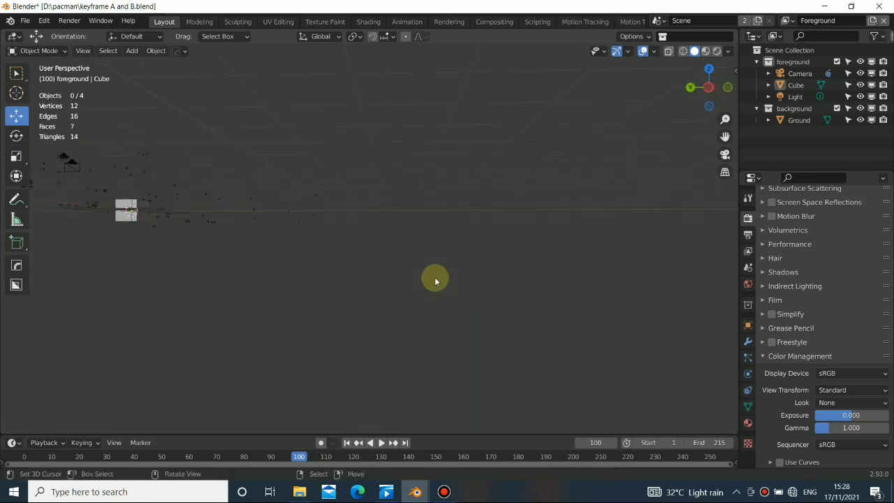
Enlarge the timeline and play the scene through the camera, scrubbing to frame 50
key("KP_0")
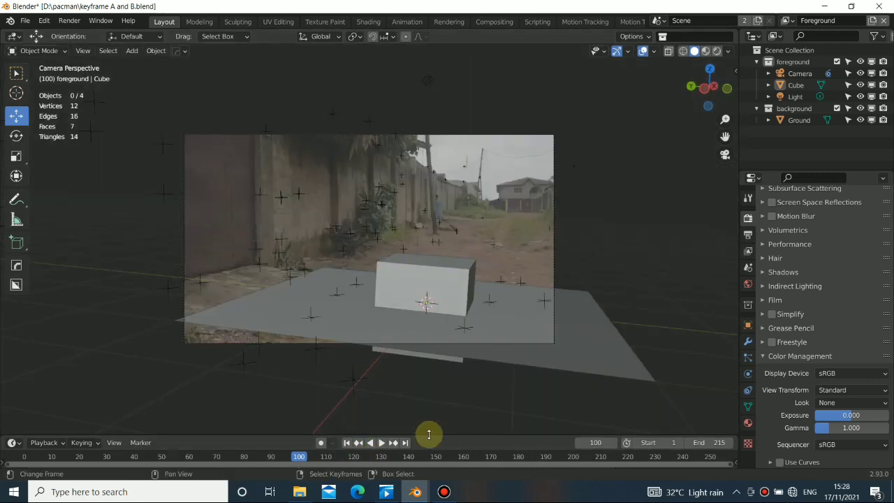
left_click_drag(427, 434, 419, 351)
key("space")
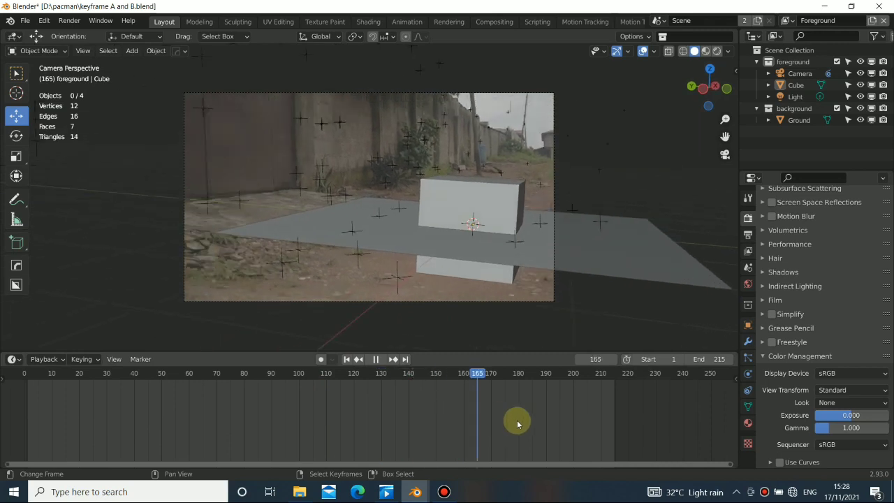
left_click_drag(547, 437, 162, 429)
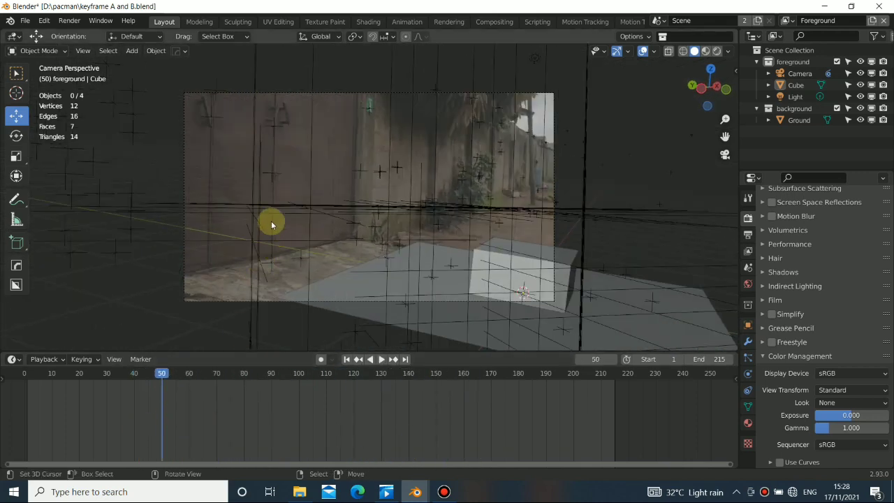
Snap the 3D cursor to a track point on the wall in the footage and add a plane there
left_click(271, 182)
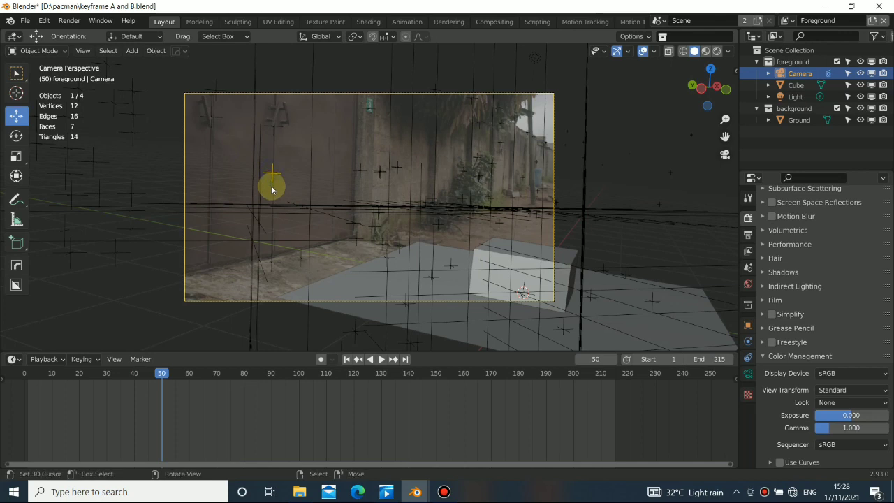
key("shift+s")
left_click(266, 254)
key("shift+a")
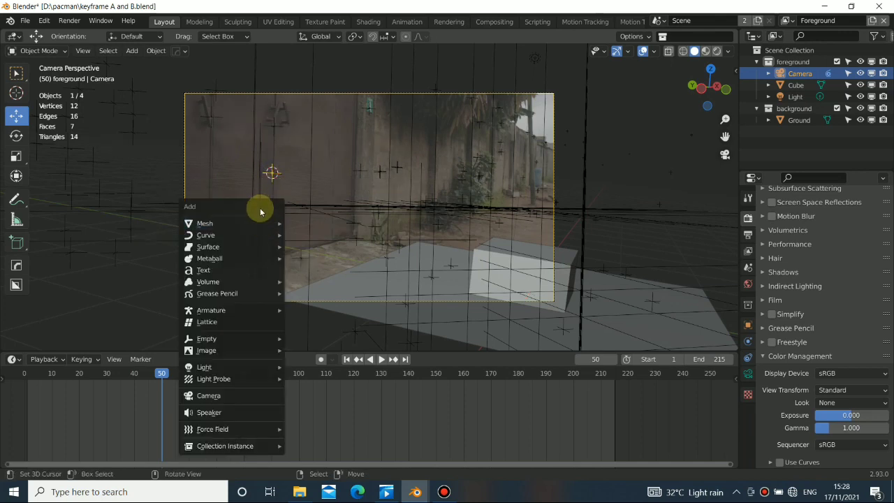
mouse_move(265, 224)
left_click(308, 223)
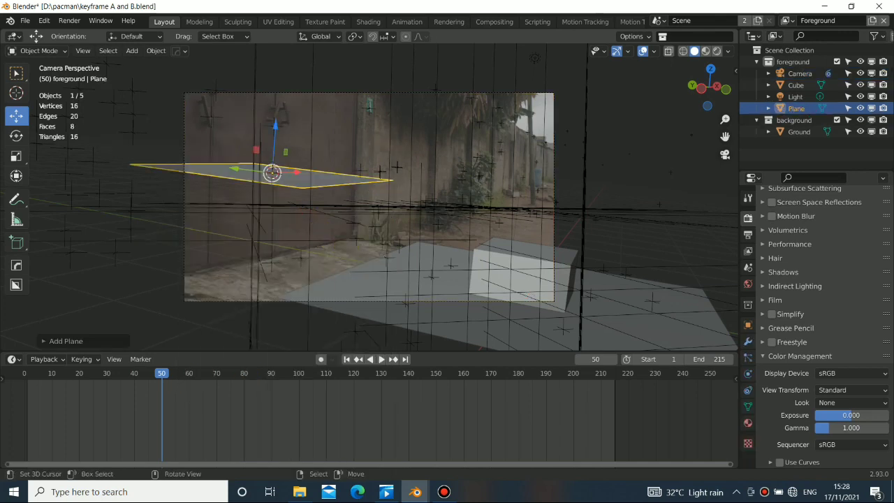
Rotate the new plane 90° around Y and about -101° around Z to line it up with the wall
key("r")
type("y")
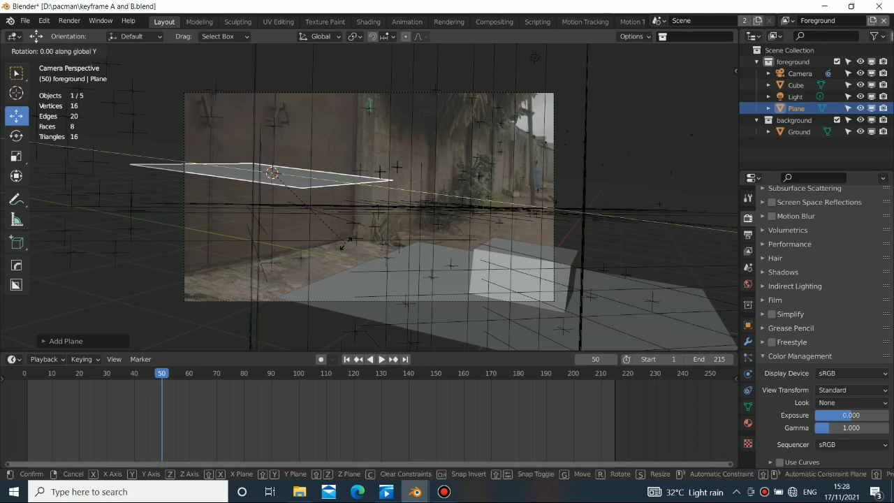
type("90")
left_click(344, 246)
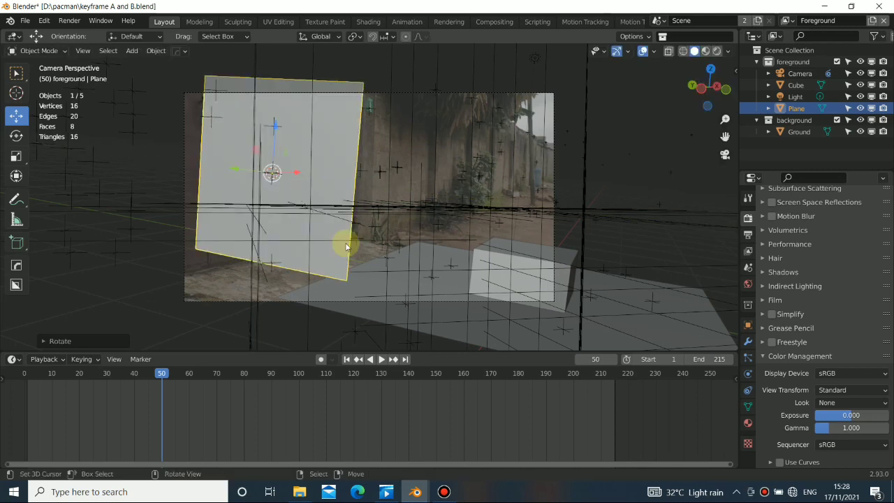
key("r")
key("z")
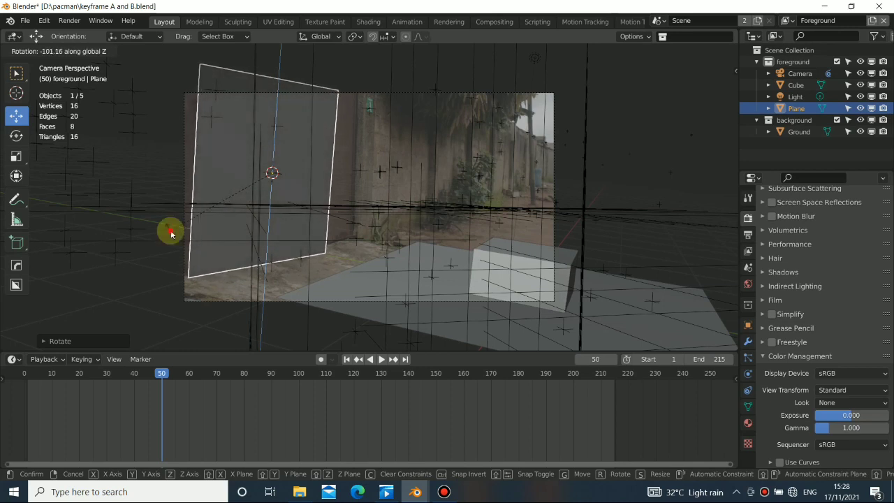
left_click(171, 233)
Display the scene in wireframe, select the camera, and return to the camera view
middle_click_drag(171, 233, 340, 224)
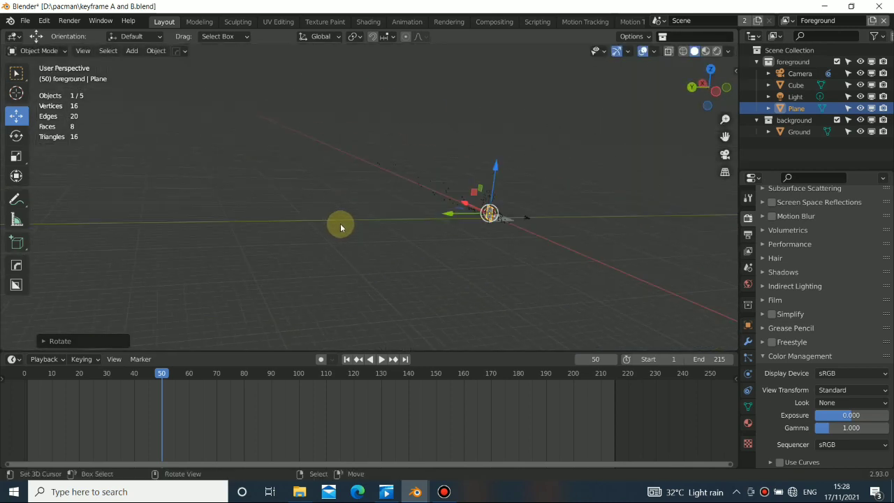
middle_click_drag(465, 200, 469, 220)
key("KP_0")
key("a")
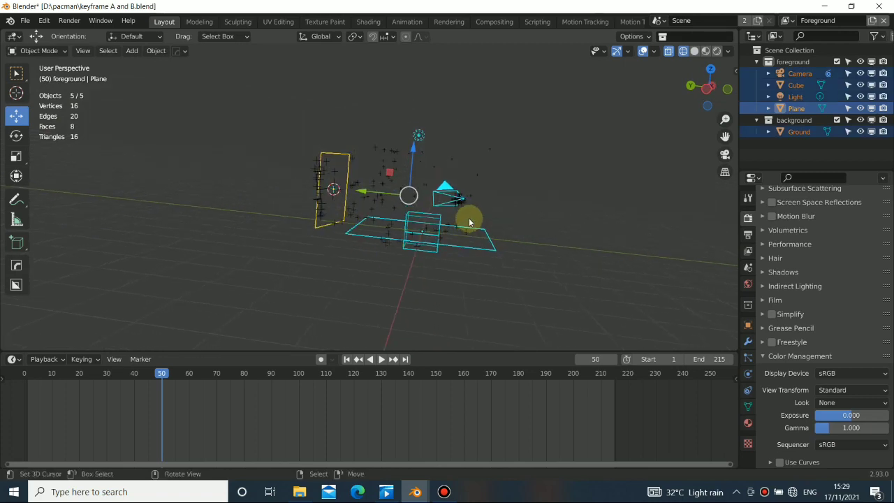
left_click(440, 189)
key("KP_0")
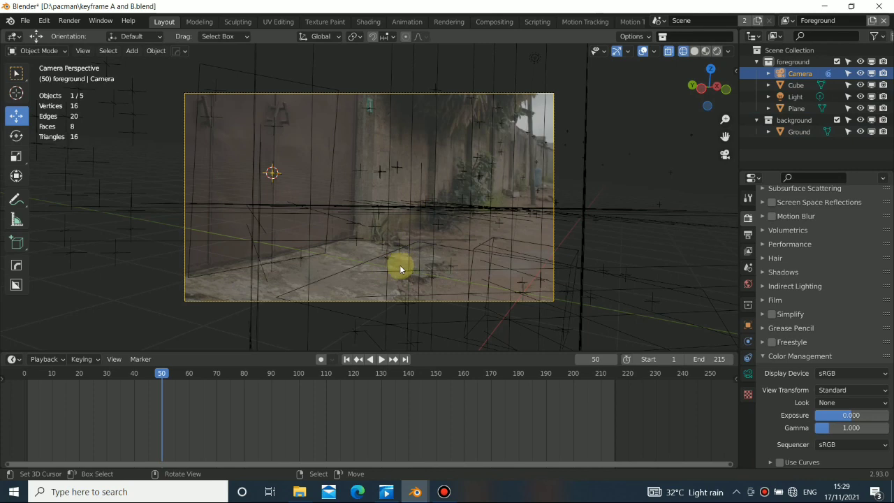
Play the shot through the camera and stop at frame 119 to compare the wireframe objects with the ground
key("space")
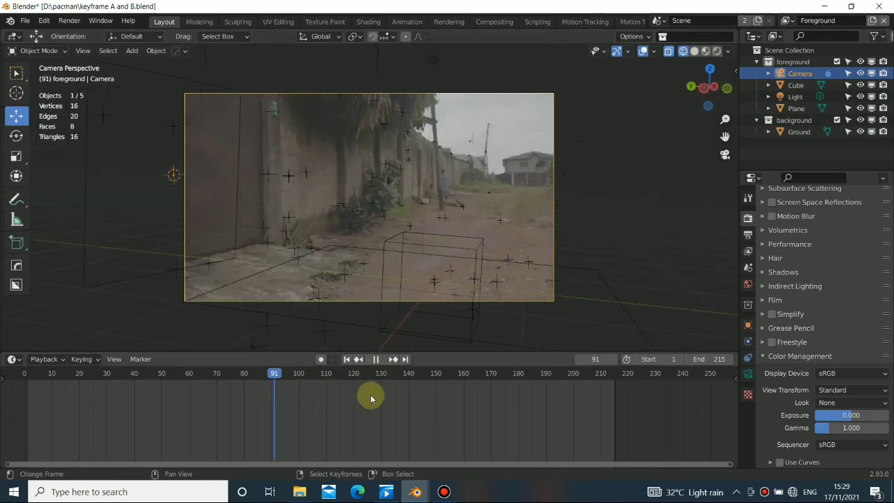
left_click(353, 410)
left_click_drag(353, 410, 351, 406)
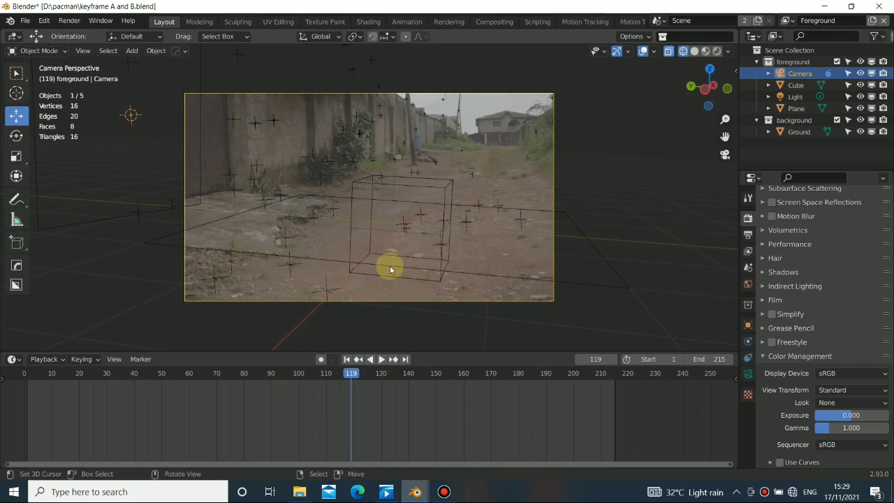
Rotate the camera about 3° around the global X axis to level the cube and ground with the footage
key("r")
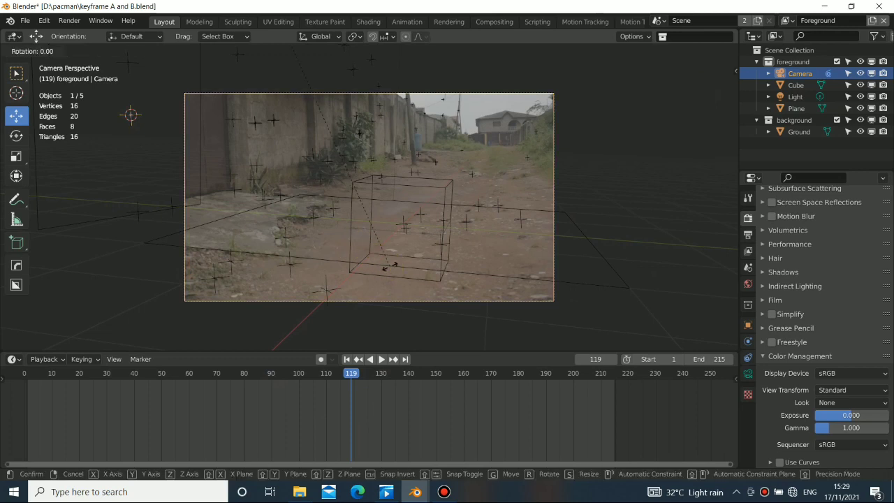
key("x")
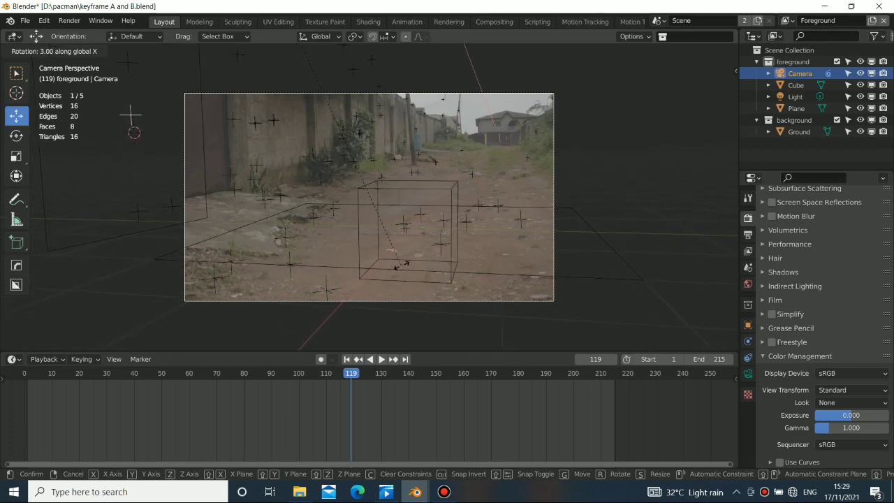
left_click(402, 265)
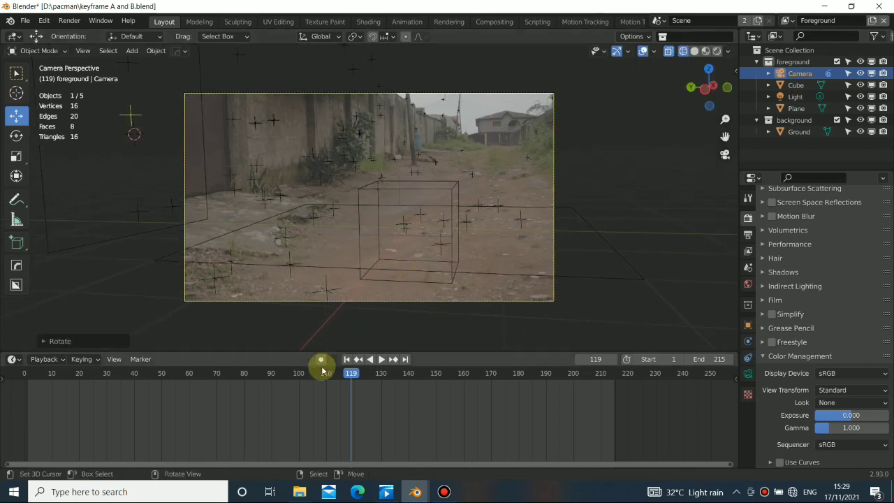
Go to frame 81, select the wall plane, and raise it along the Z axis so its base meets the foot of the wall
key("space")
left_click_drag(377, 411, 246, 397)
left_click(261, 206)
left_click(252, 137)
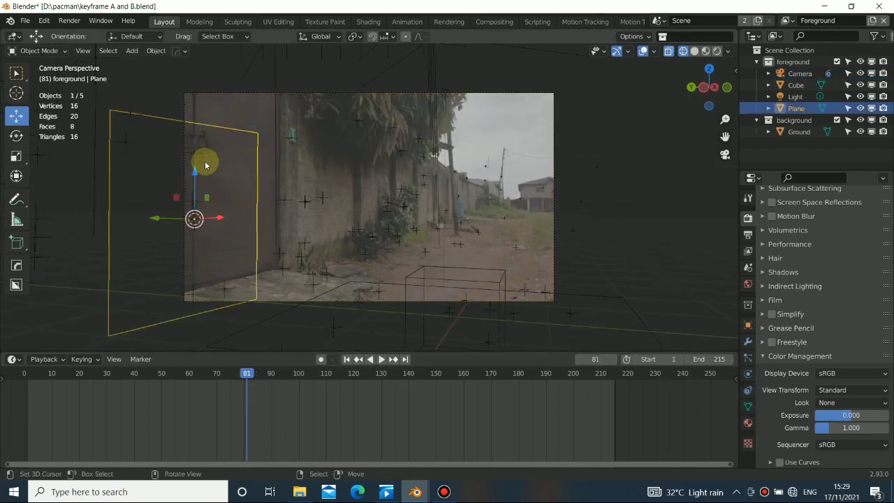
left_click_drag(205, 165, 196, 144)
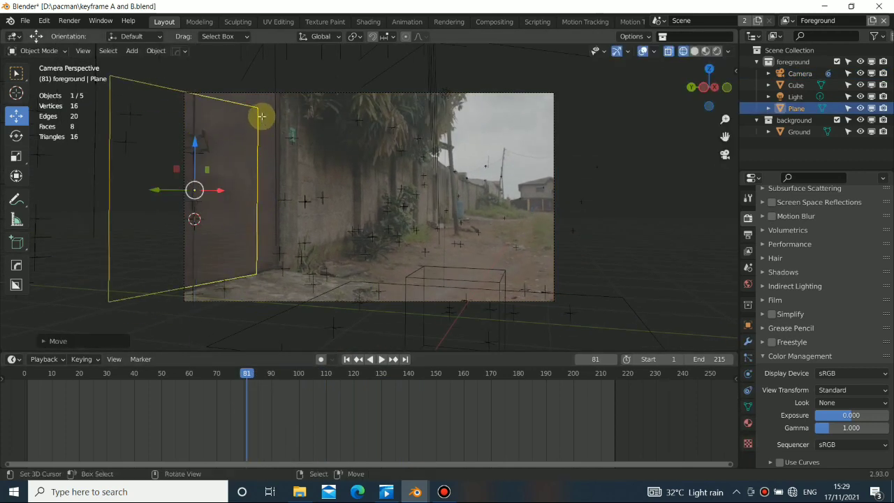
In Edit Mode, move the wall plane's vertical edge nearest the footage's wall corner along X and Y to match that corner
key("Tab")
left_click(257, 125)
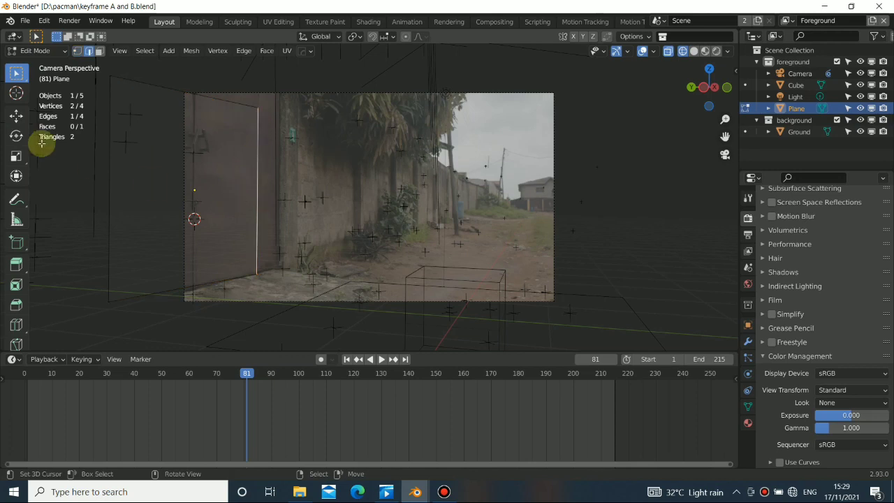
left_click(18, 119)
middle_click_drag(229, 193, 379, 150)
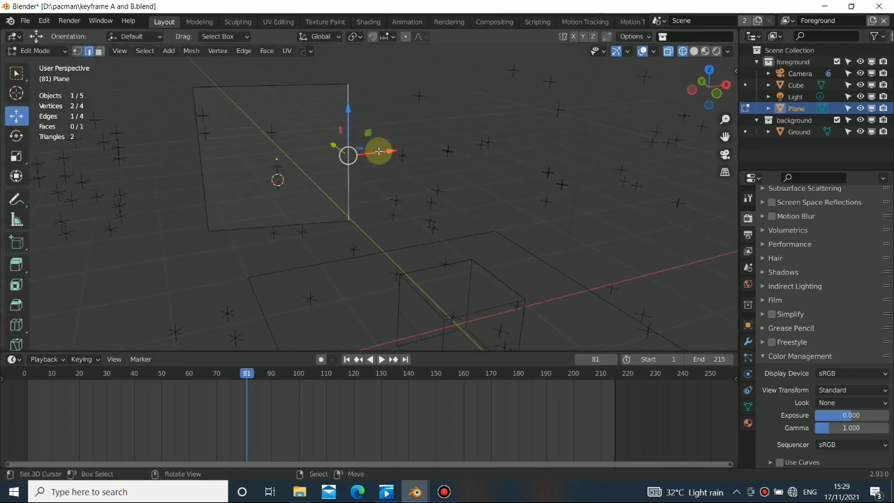
left_click_drag(380, 150, 415, 152)
key("KP_0")
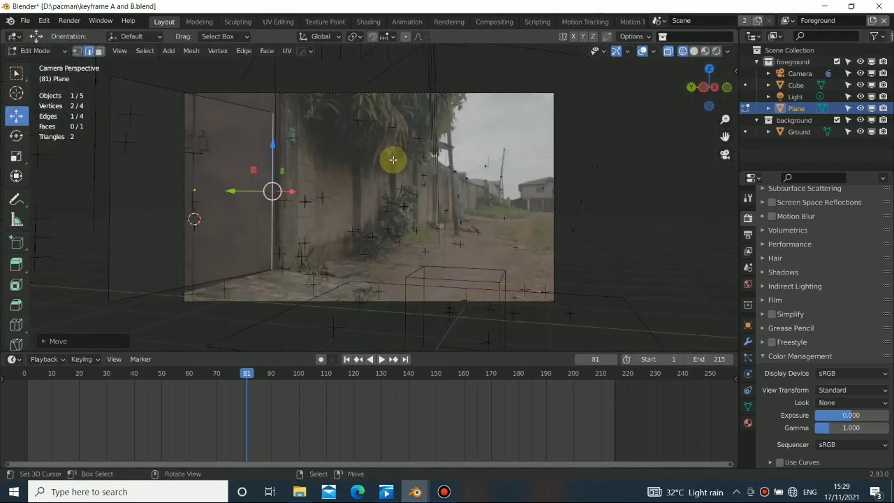
left_click_drag(240, 191, 247, 191)
Play the shot to check the wall plane's alignment, stop at frame 116, and inspect the camera, planes, cube and track points in perspective
key("space")
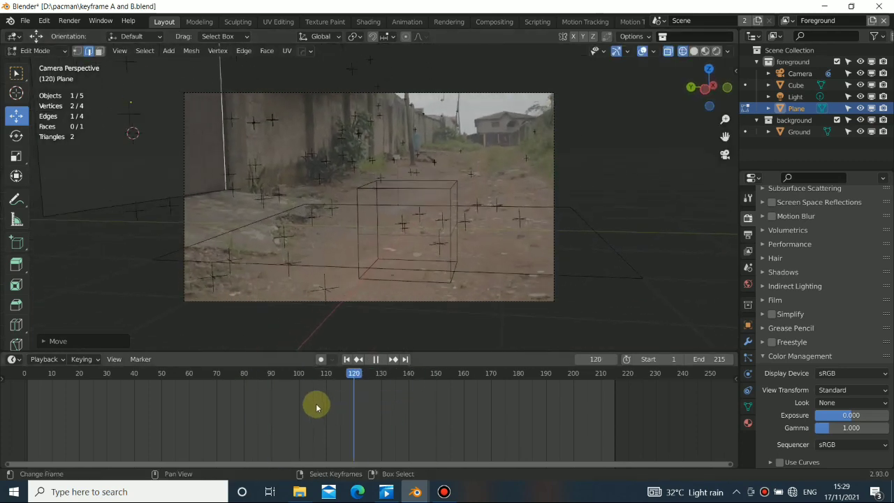
left_click_drag(316, 407, 343, 419)
key("space")
middle_click_drag(314, 307, 226, 245)
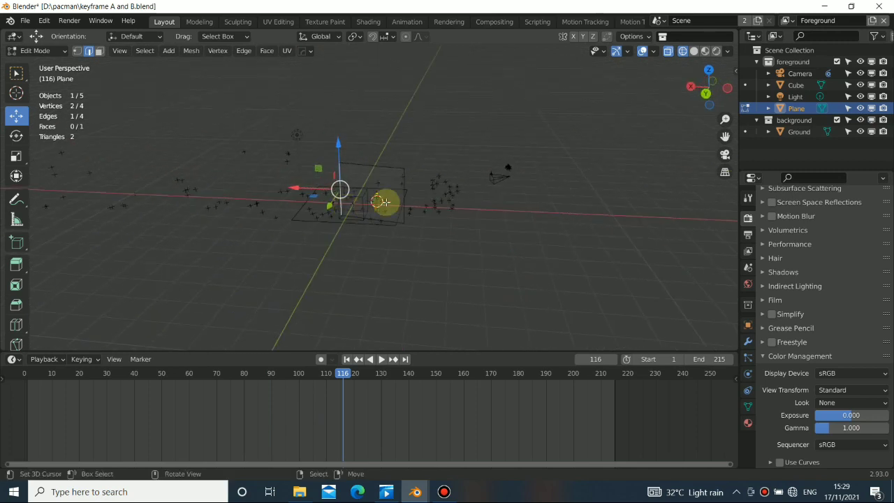
middle_click_drag(385, 202, 406, 231)
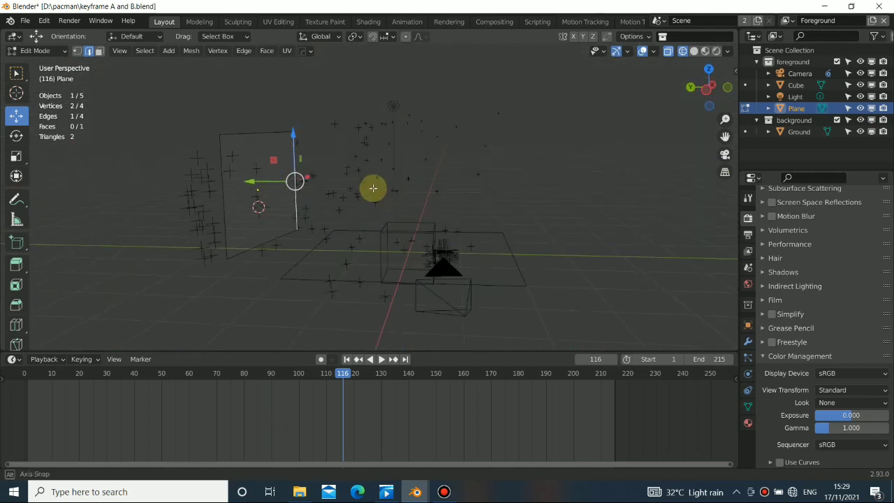
mouse_move(394, 191)
middle_mouse_down()
mouse_move(478, 228)
mouse_move(390, 205)
middle_mouse_up()
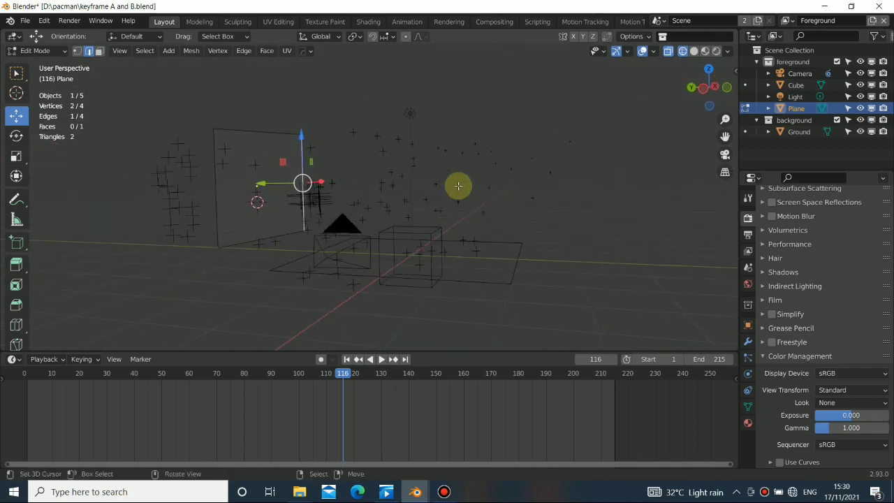